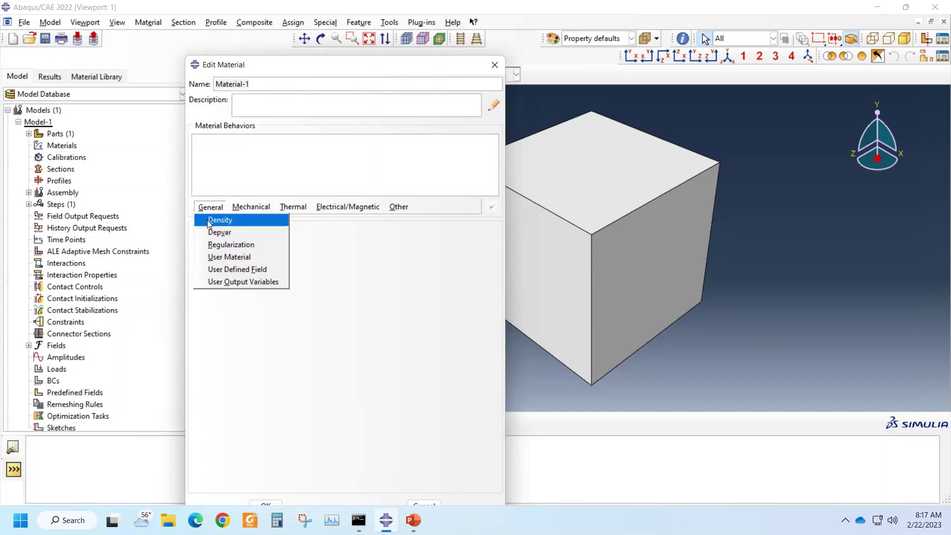
pyautogui.click(242, 208)
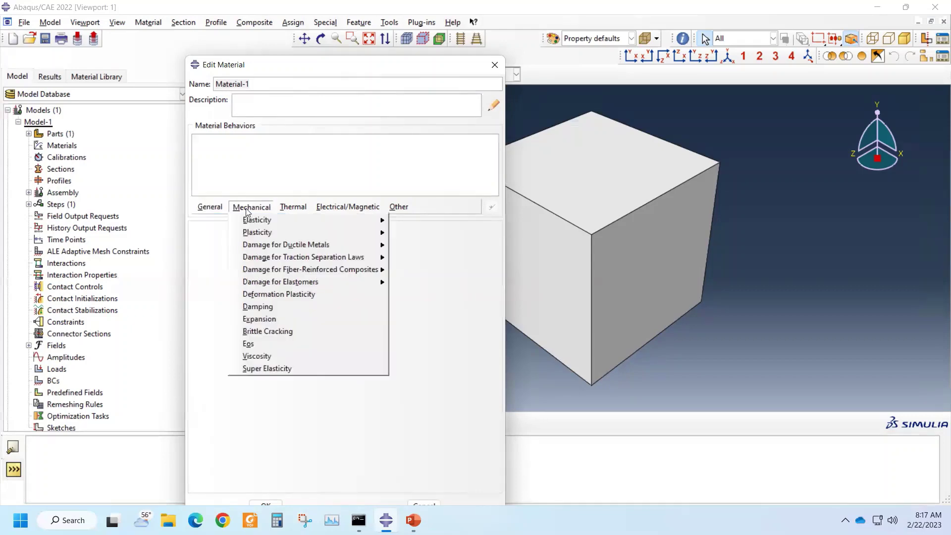
pyautogui.moveTo(251, 224)
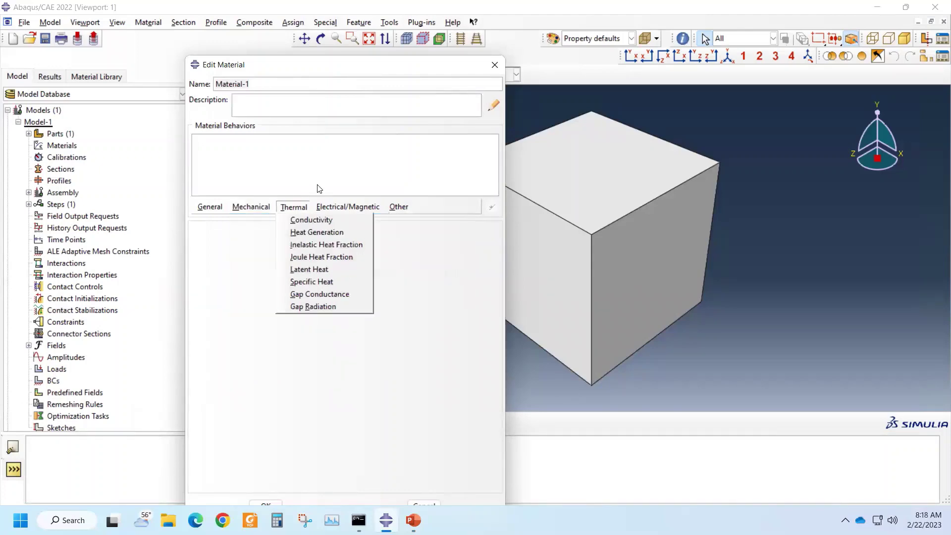
pyautogui.click(269, 83)
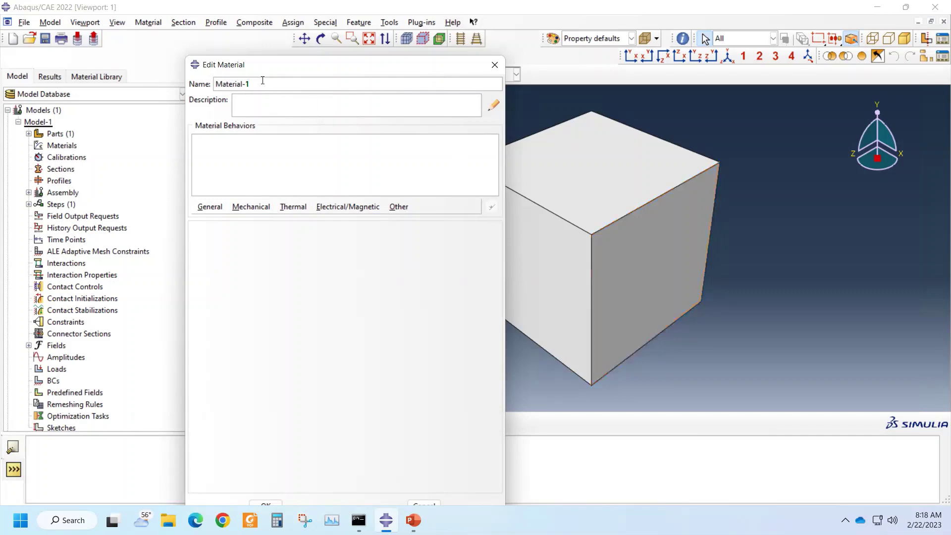
# - Add a uniform Density behavior to Material-1 with a mass density of 1000
pyautogui.click(210, 207)
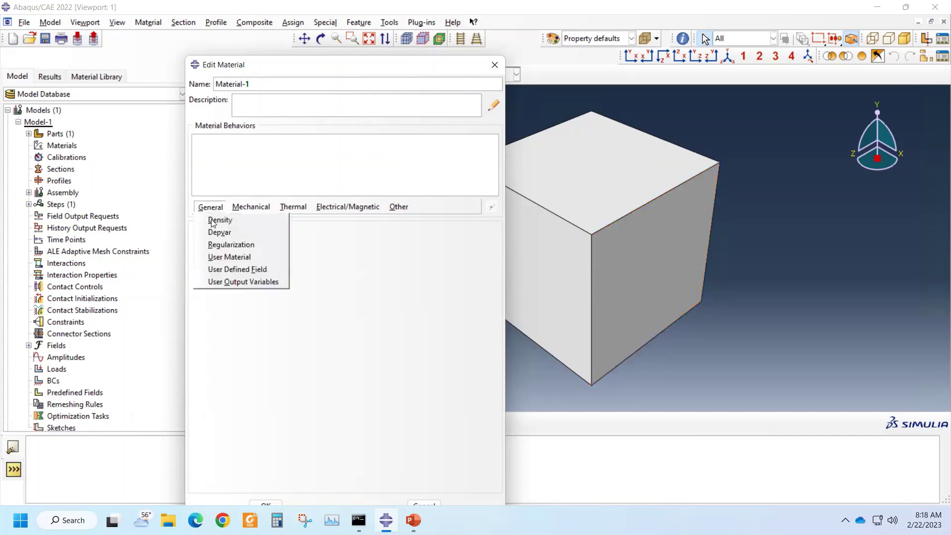
pyautogui.click(220, 220)
pyautogui.click(236, 330)
pyautogui.write('1000')
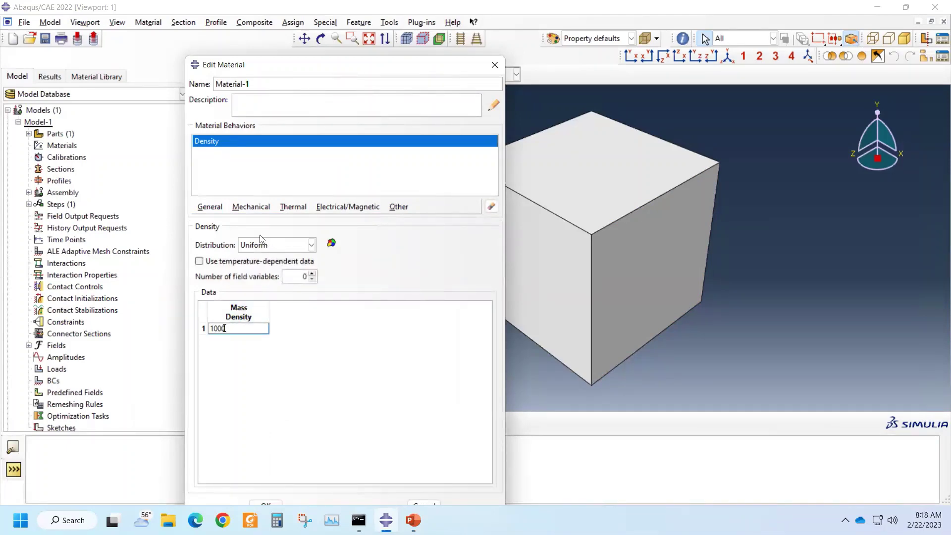
# - Add an isotropic Elastic behavior with Young's modulus 100 and Poisson's ratio 0.3, and save Material-1
pyautogui.click(256, 208)
pyautogui.moveTo(259, 220)
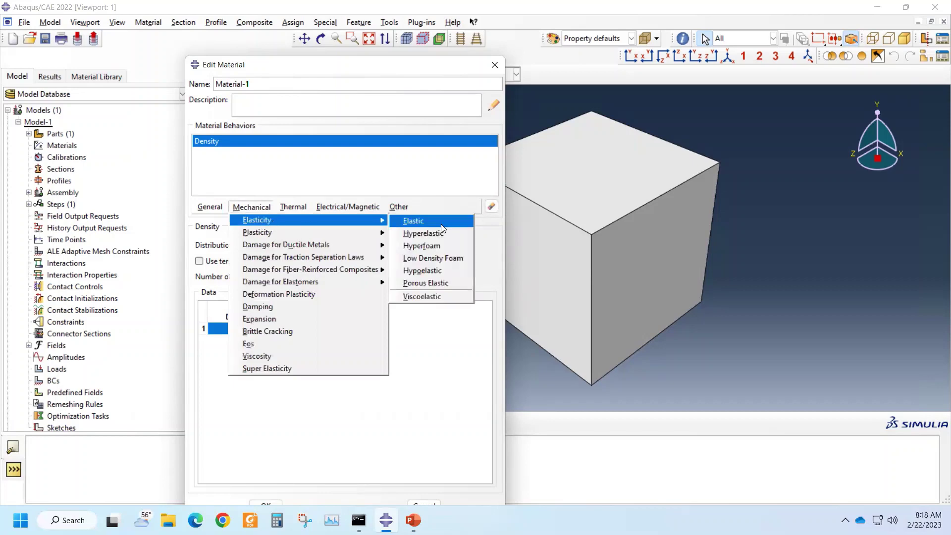
pyautogui.click(442, 224)
pyautogui.doubleClick(230, 375)
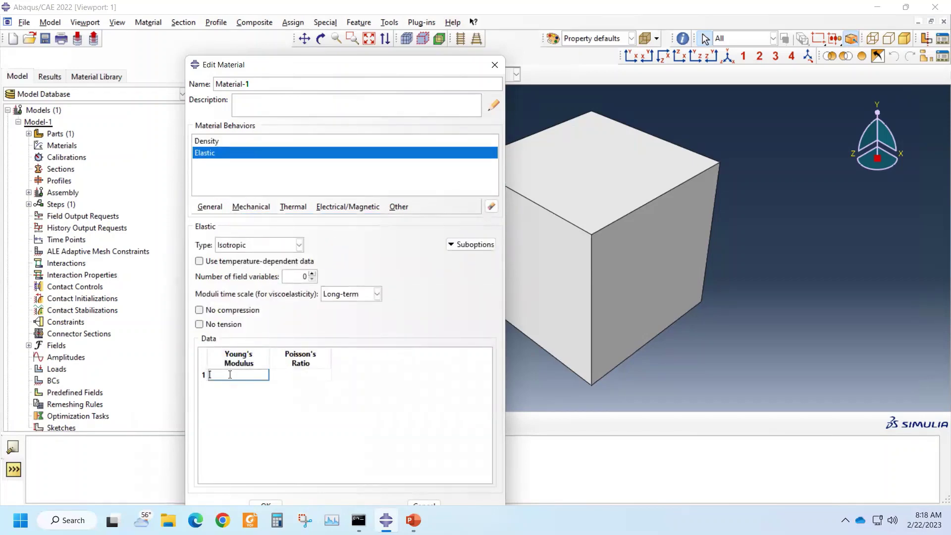
pyautogui.write('100')
pyautogui.doubleClick(305, 377)
pyautogui.write('0.3')
pyautogui.moveTo(329, 75); pyautogui.dragTo(326, 47)
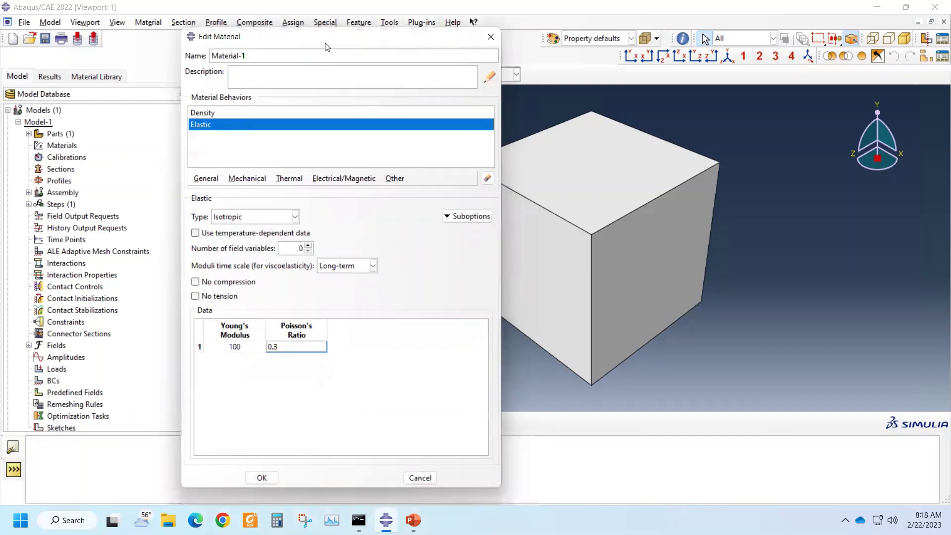
pyautogui.click(258, 478)
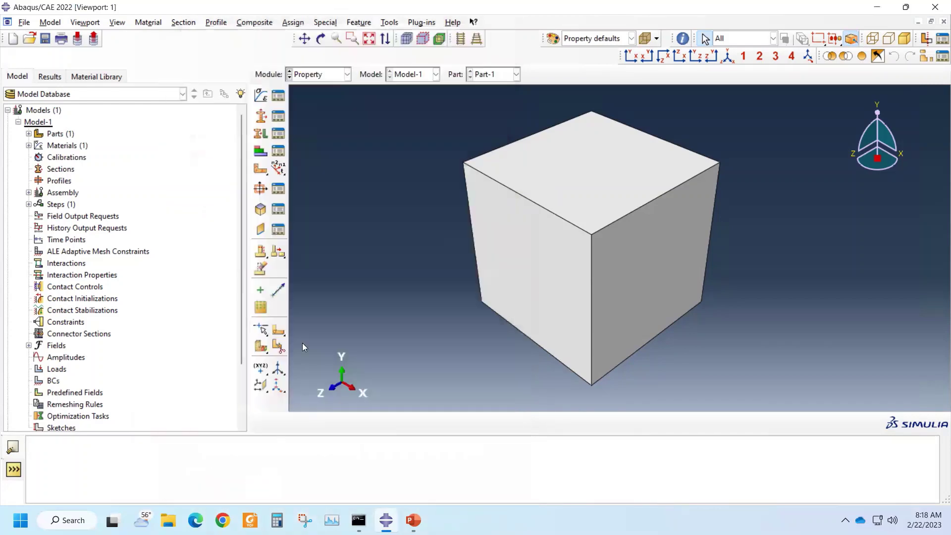
# - Examine the Material-1 entry and its management options in the model tree and the Material Manager
pyautogui.click(29, 145)
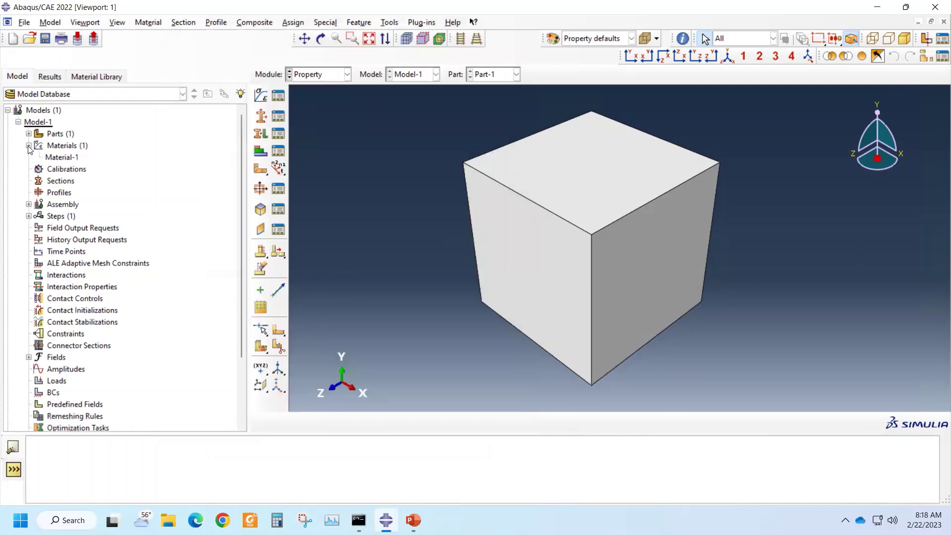
pyautogui.rightClick(58, 159)
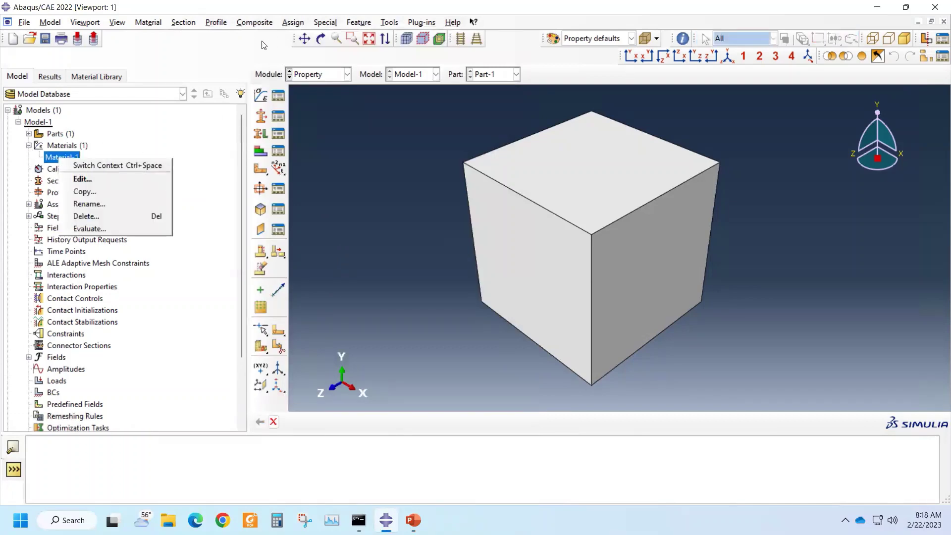
pyautogui.click(278, 101)
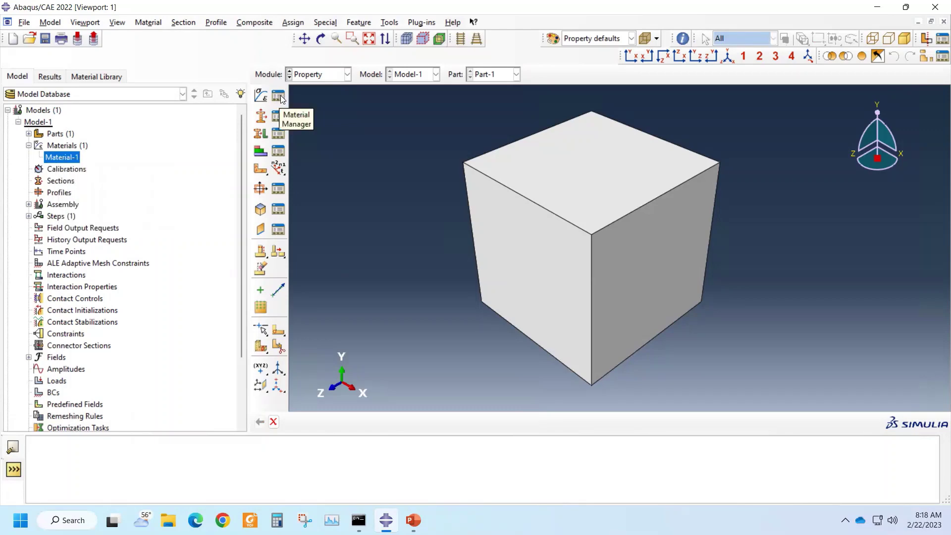
pyautogui.click(280, 96)
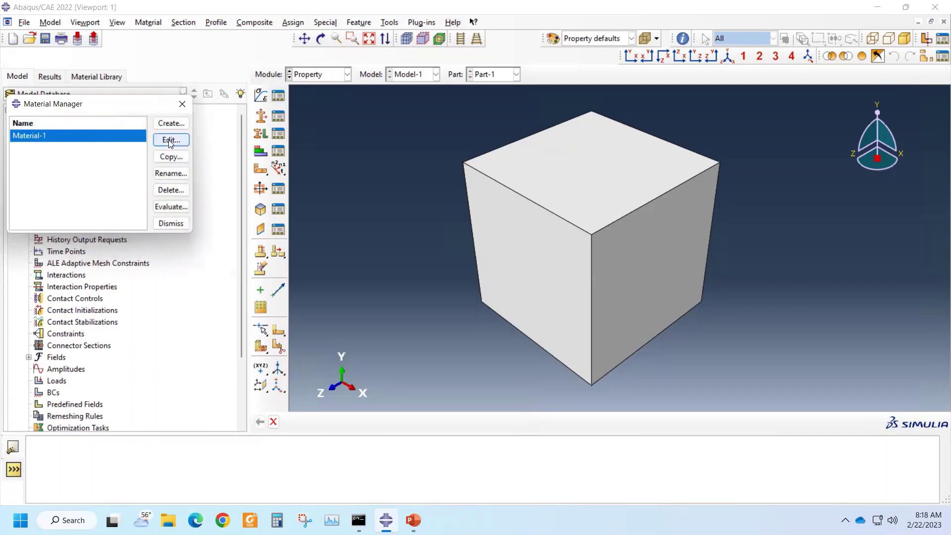
pyautogui.click(183, 103)
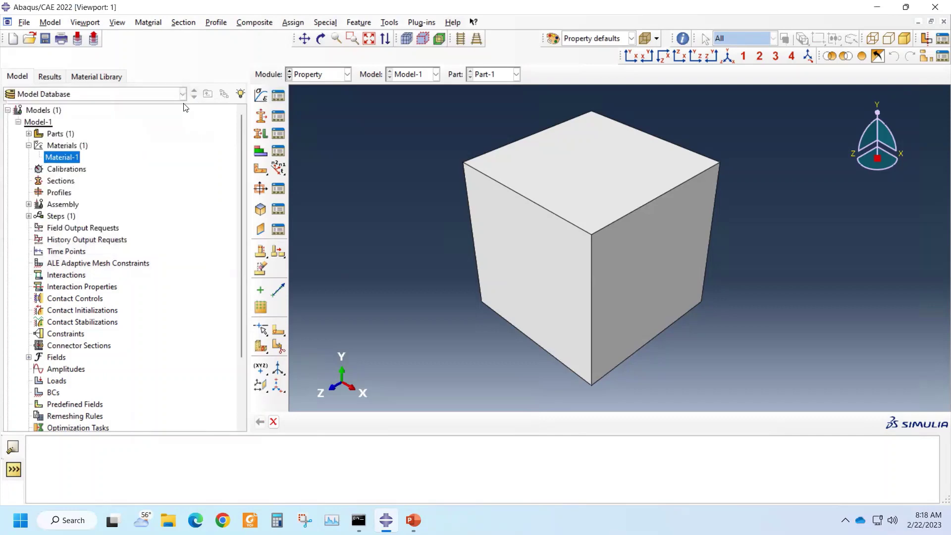
# - Create a second material, Material-2, with a uniform mass density of 5000
pyautogui.click(267, 95)
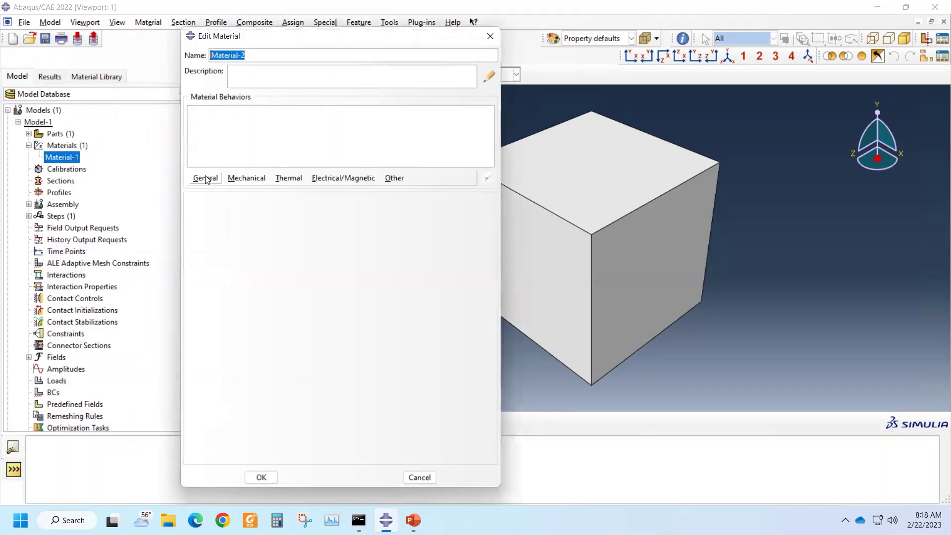
pyautogui.click(206, 180)
pyautogui.click(205, 192)
pyautogui.click(222, 300)
pyautogui.write('2000')
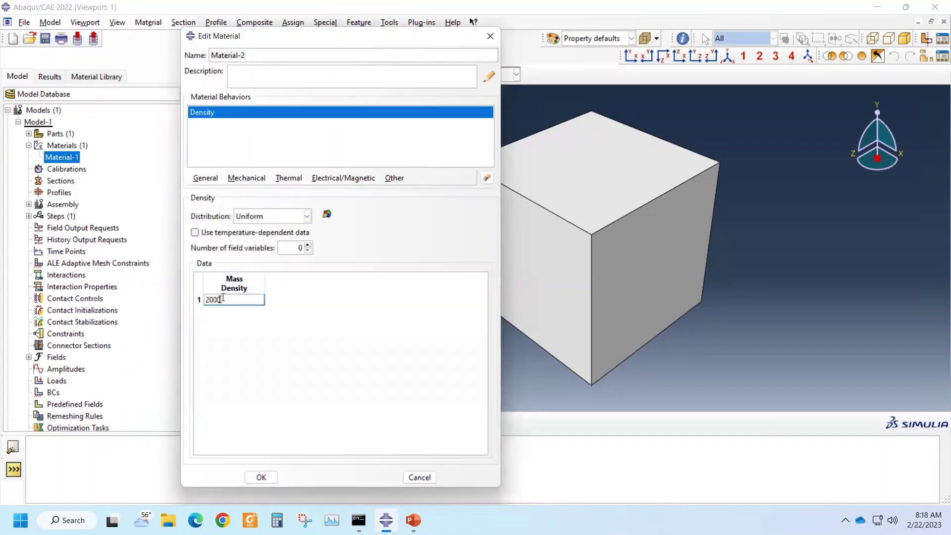
pyautogui.press('BackSpace')
pyautogui.press('BackSpace')
pyautogui.press('BackSpace')
pyautogui.press('BackSpace')
pyautogui.write('5000')
# - Add an isotropic Elastic behavior to Material-2 with Young's modulus 50000 and Poisson's ratio 0.25, and look at its suboptions
pyautogui.click(257, 179)
pyautogui.moveTo(253, 191)
pyautogui.click(399, 193)
pyautogui.click(241, 355)
pyautogui.write('50000')
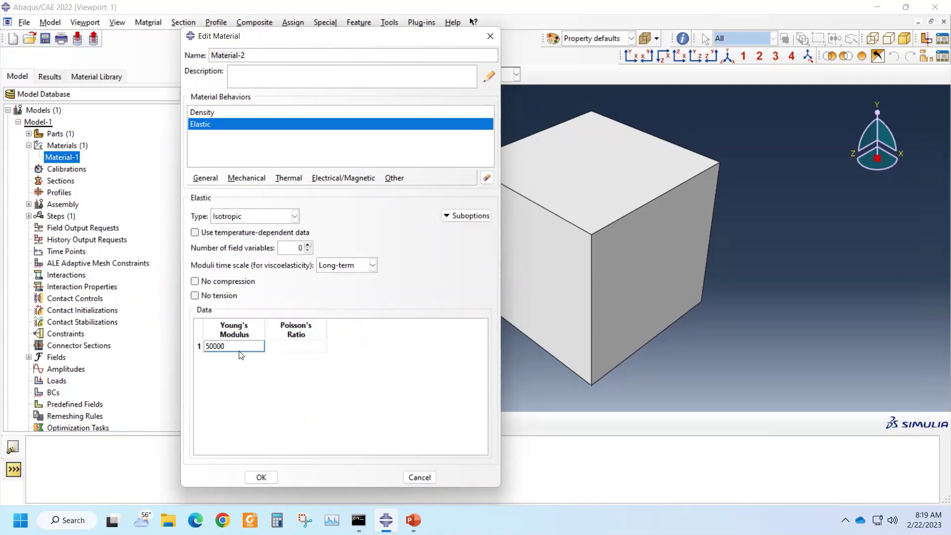
pyautogui.click(282, 347)
pyautogui.write('0.25')
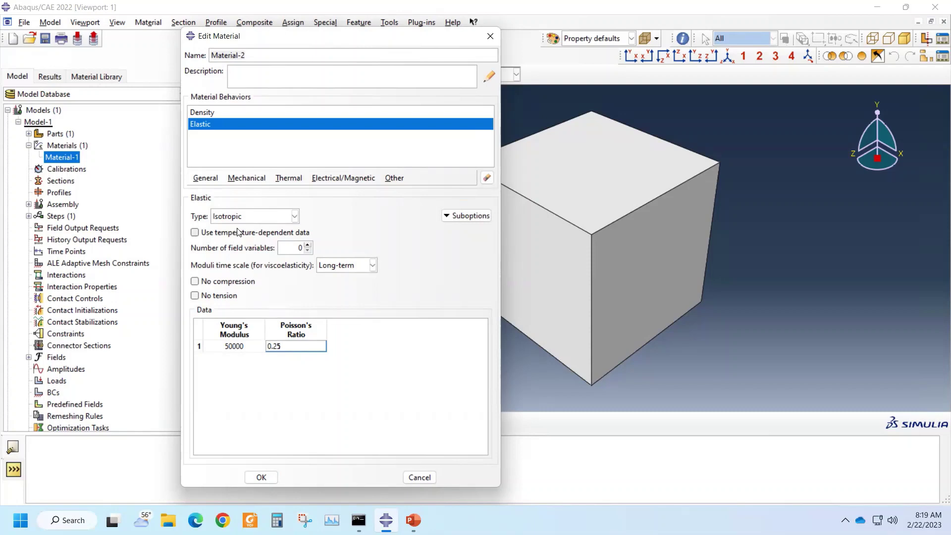
pyautogui.click(448, 217)
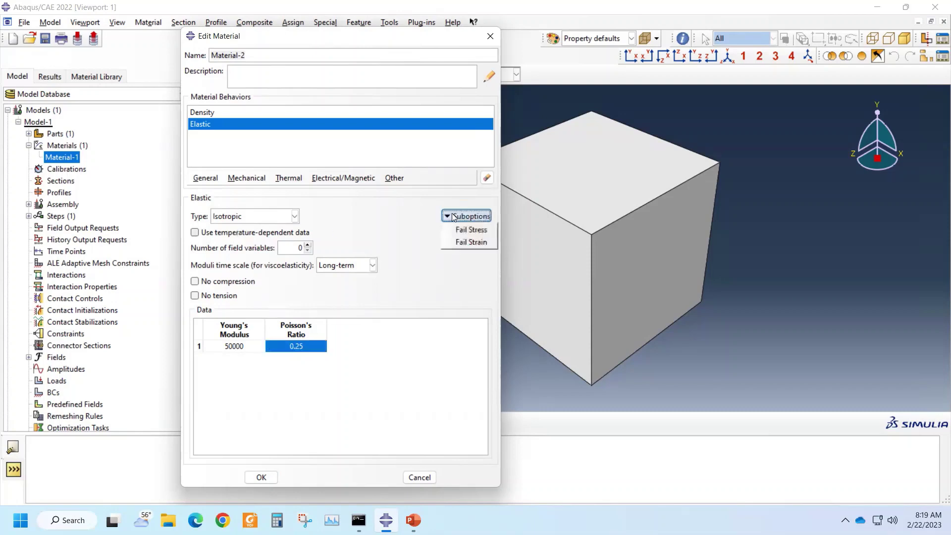
pyautogui.click(379, 230)
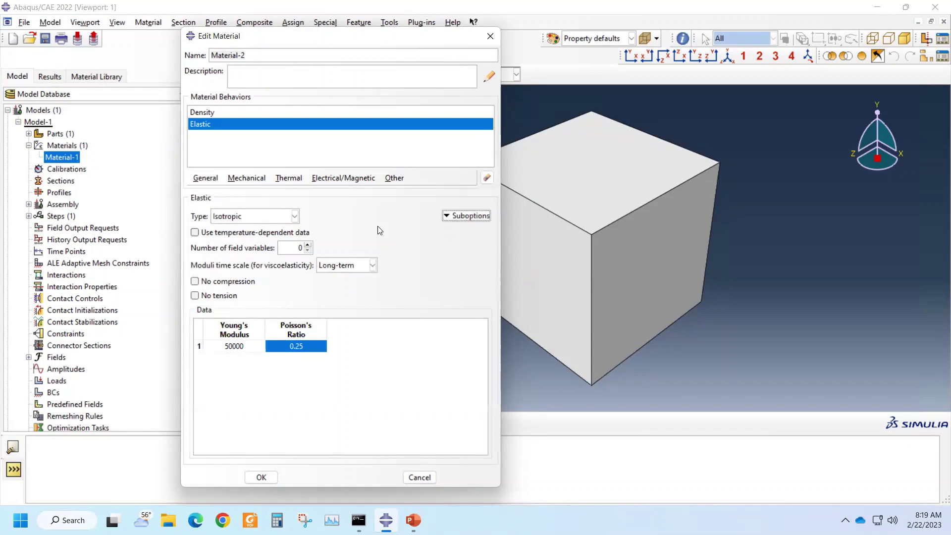
# - Try out a Plastic behavior on Material-2, including its suboptions, and delete that behavior
pyautogui.click(257, 178)
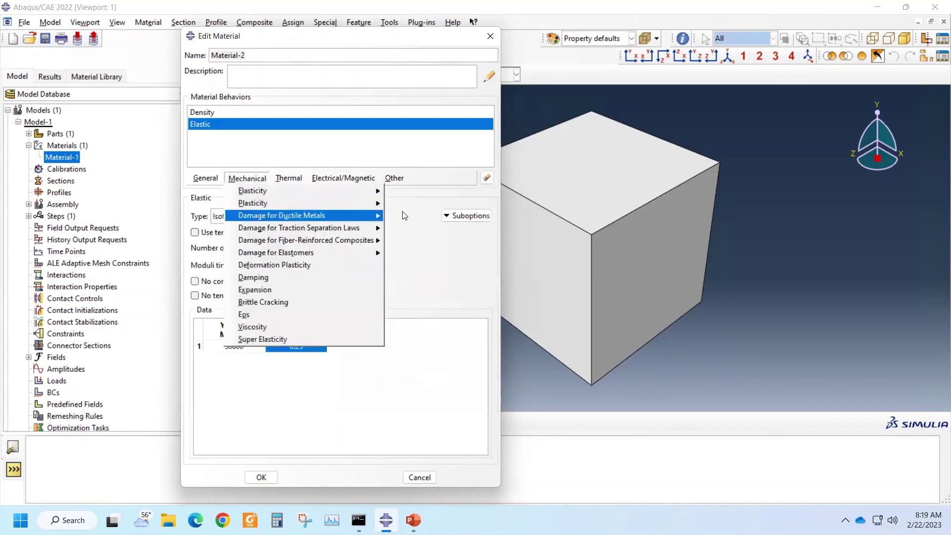
pyautogui.moveTo(351, 203)
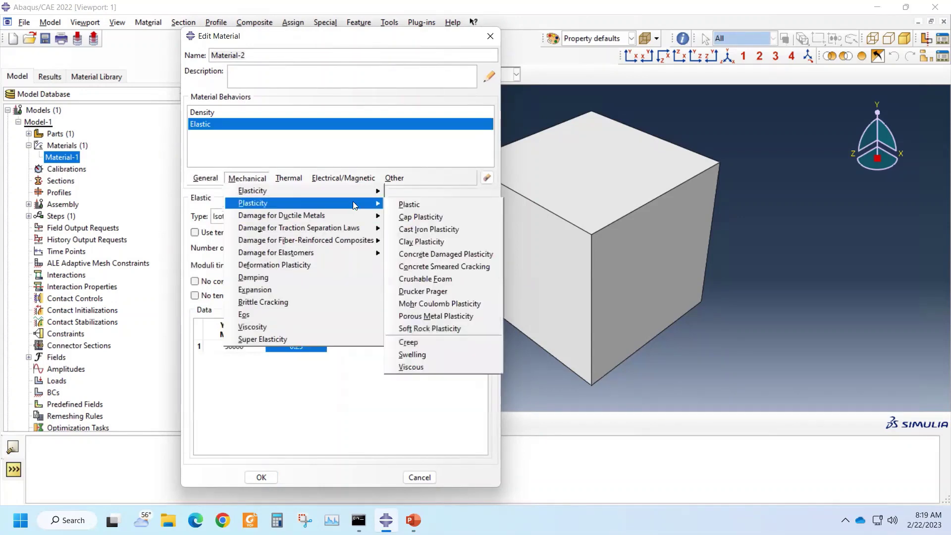
pyautogui.click(396, 204)
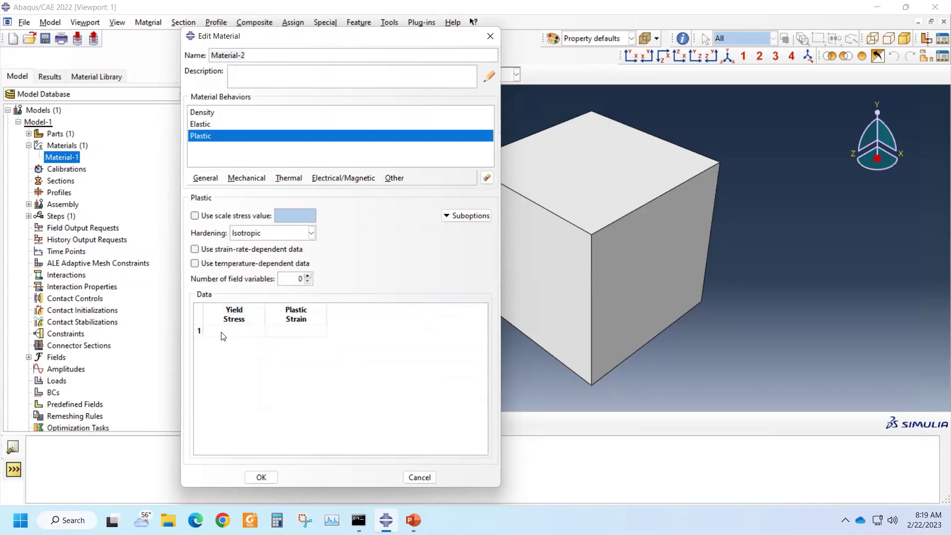
pyautogui.click(470, 217)
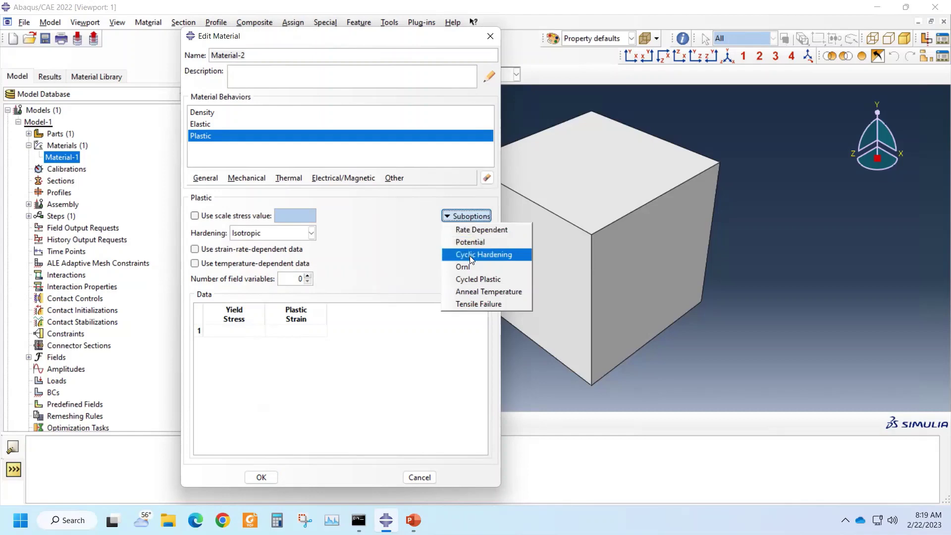
pyautogui.click(388, 269)
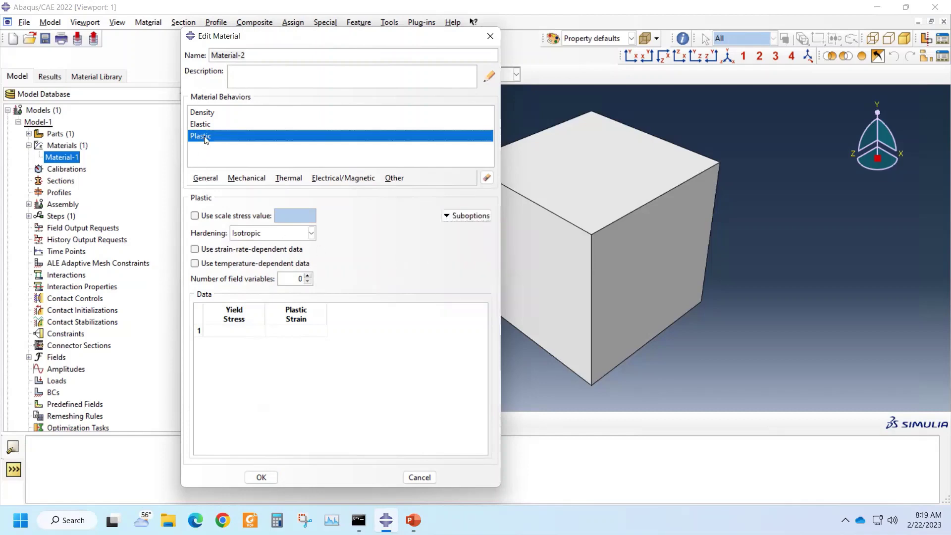
pyautogui.click(489, 180)
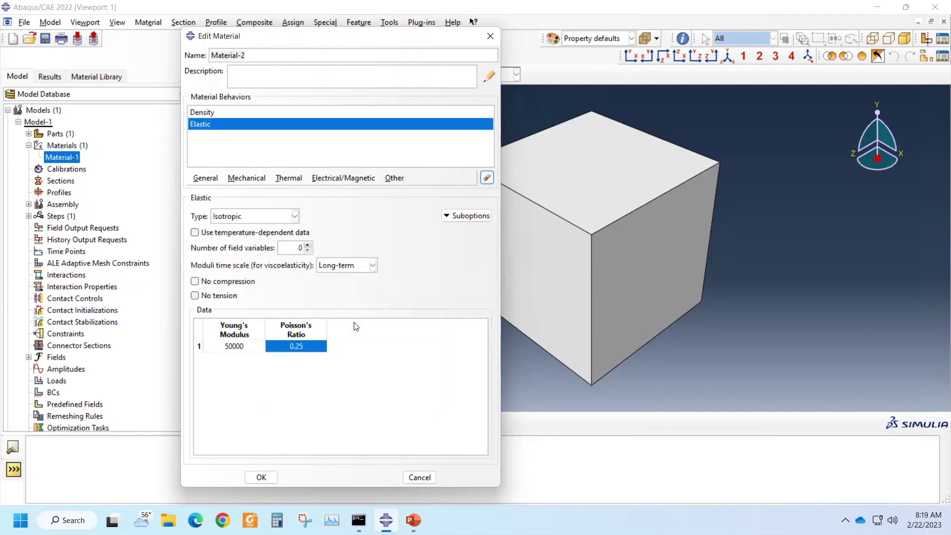
# - Check the Density and Elastic behaviors of Material-2 and save the material
pyautogui.click(211, 113)
pyautogui.click(199, 123)
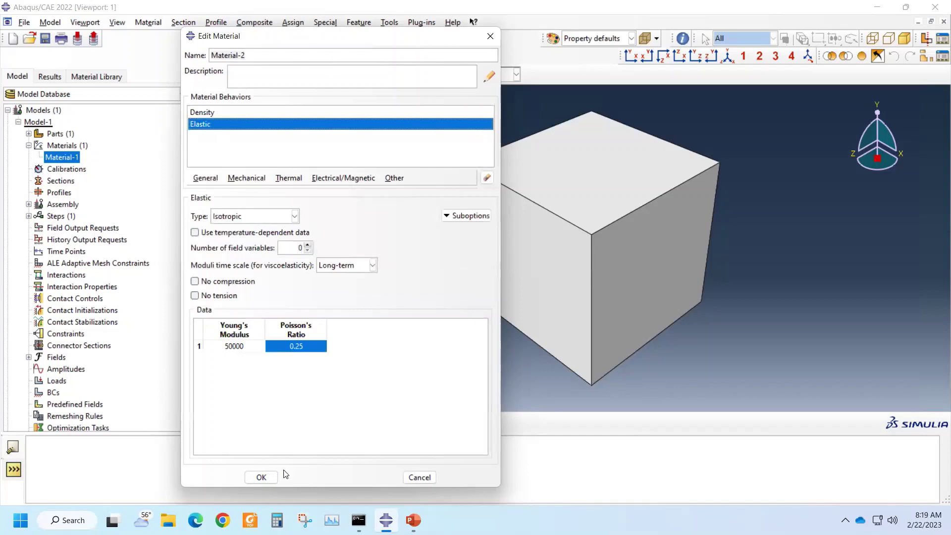
pyautogui.click(261, 478)
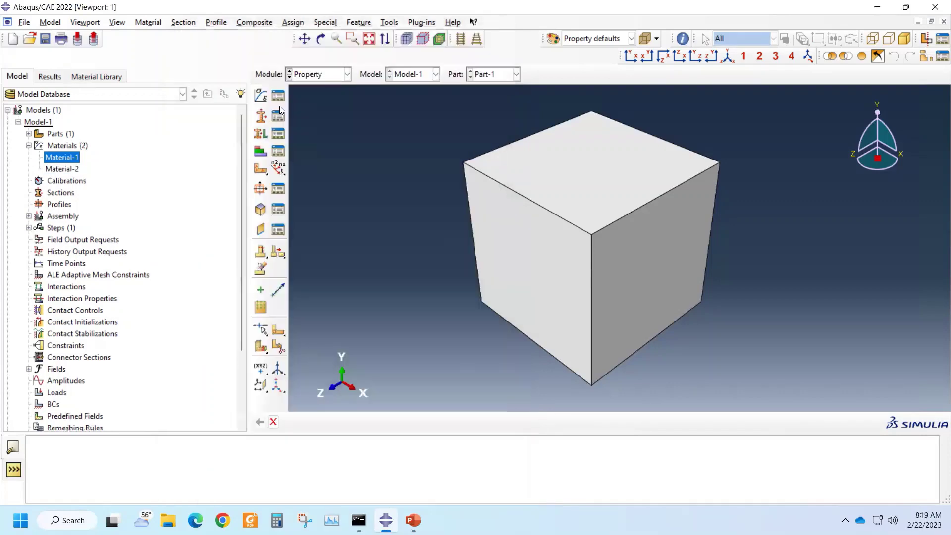
# - Review Material-1 and Material-2 in the Material Manager and close it
pyautogui.click(282, 97)
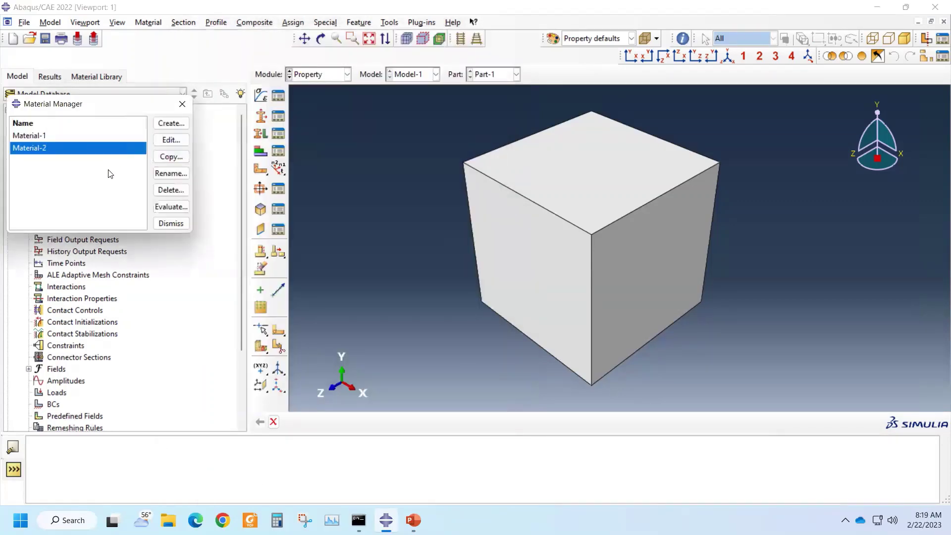
pyautogui.click(39, 135)
pyautogui.click(32, 148)
pyautogui.click(182, 104)
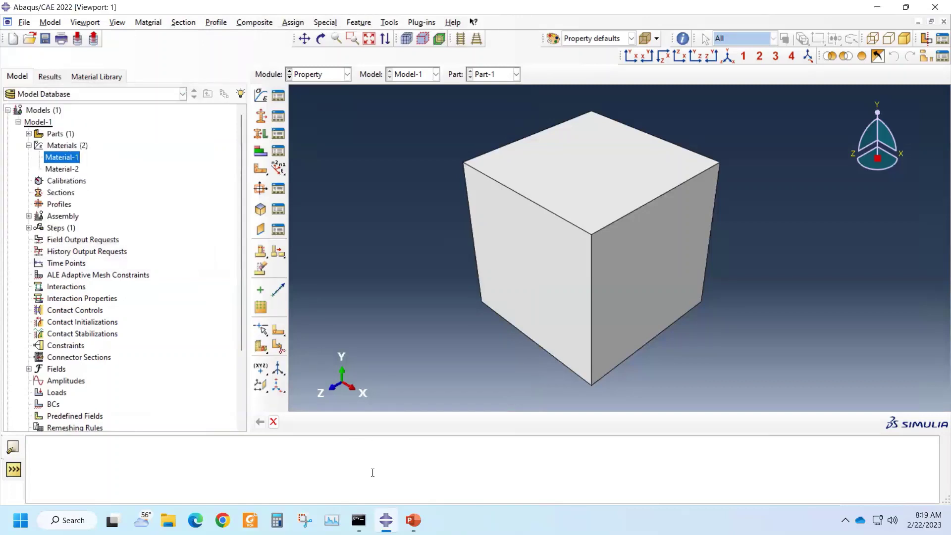
# - Switch to PowerPoint to view the Sections slide and return to Abaqus/CAE
pyautogui.click(413, 520)
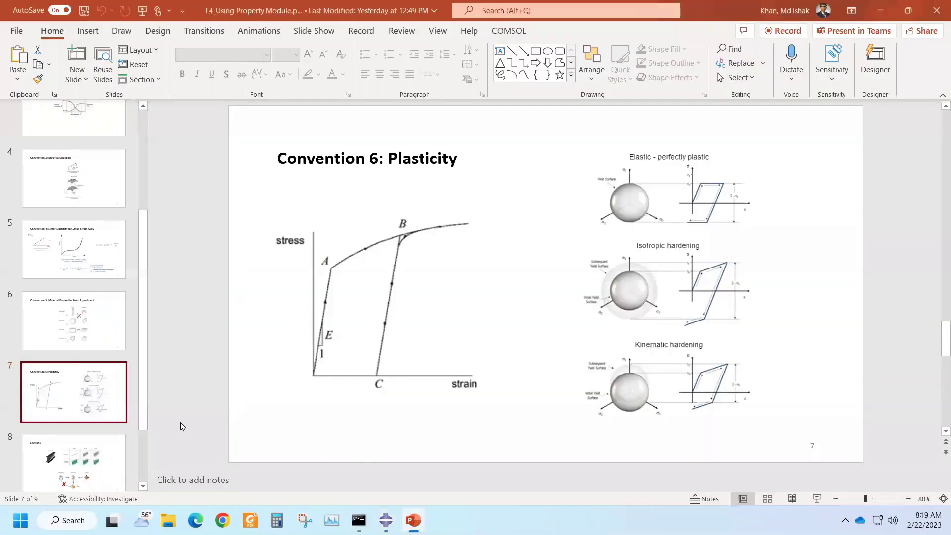
pyautogui.click(69, 404)
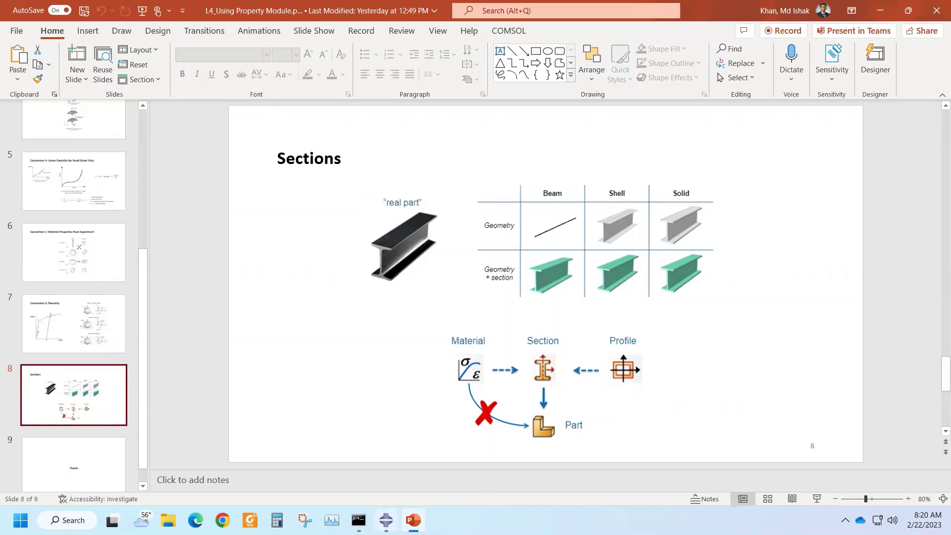
pyautogui.click(385, 520)
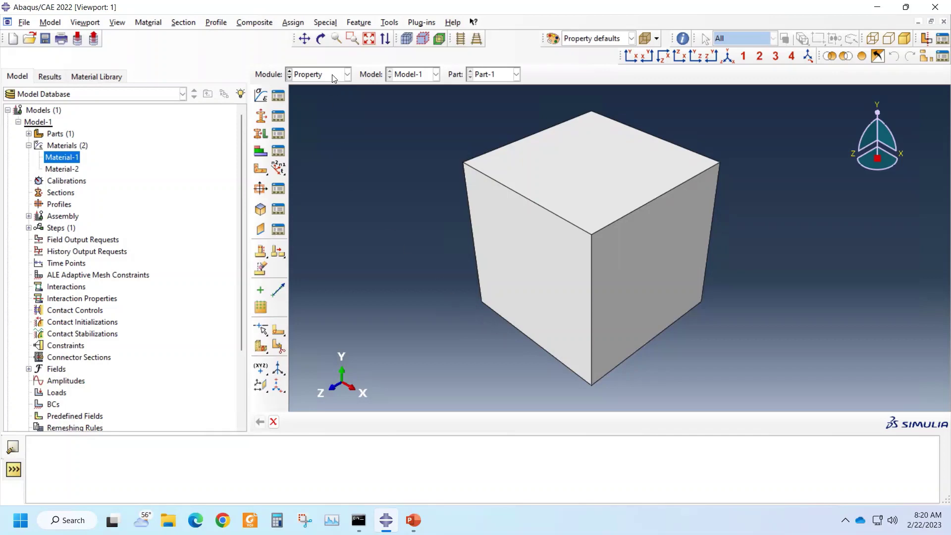
# - In the Part module, create a datum plane offset 10 from the XY principal plane
pyautogui.click(347, 74)
pyautogui.click(321, 88)
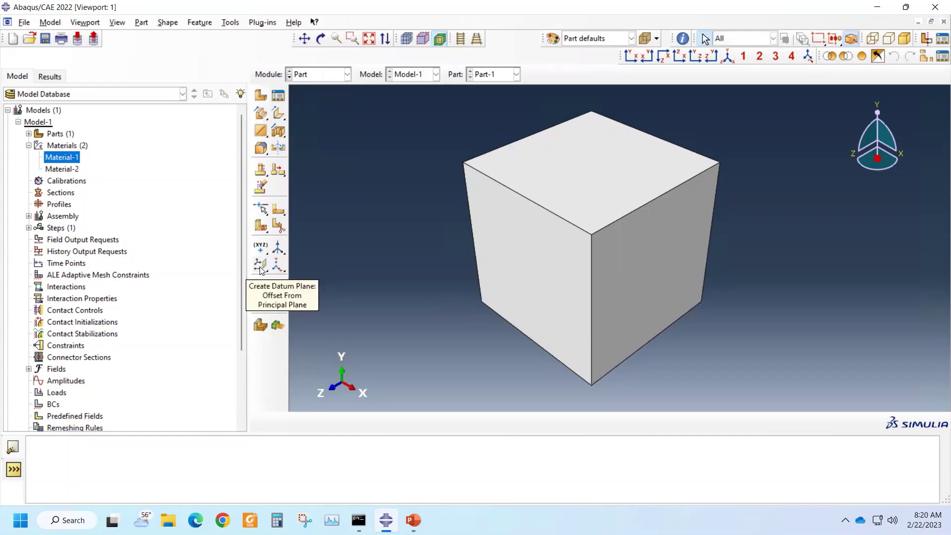
pyautogui.click(261, 268)
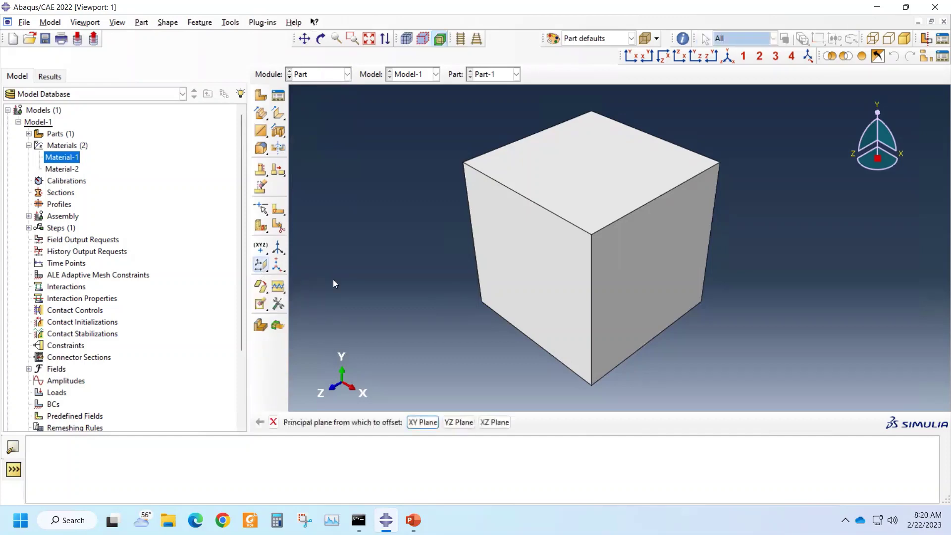
pyautogui.click(423, 422)
pyautogui.write('10')
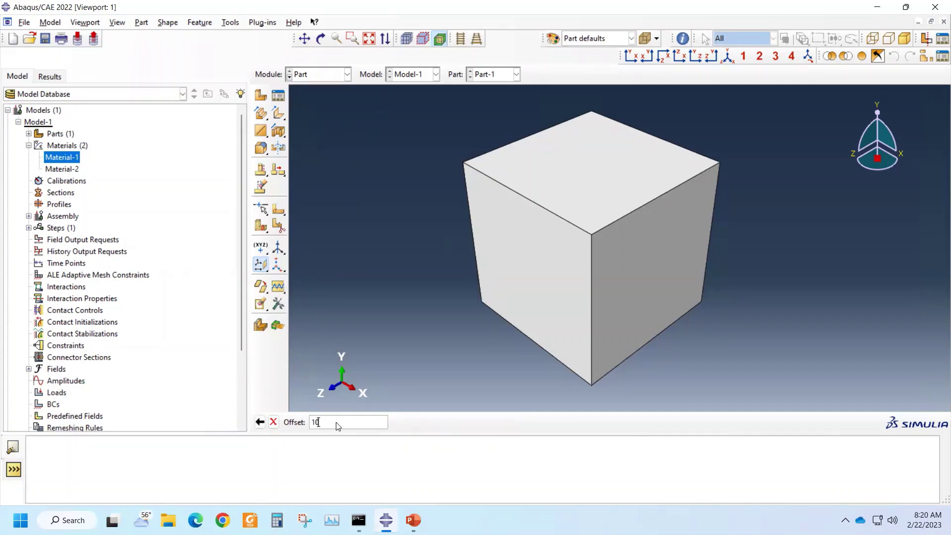
pyautogui.press('Return')
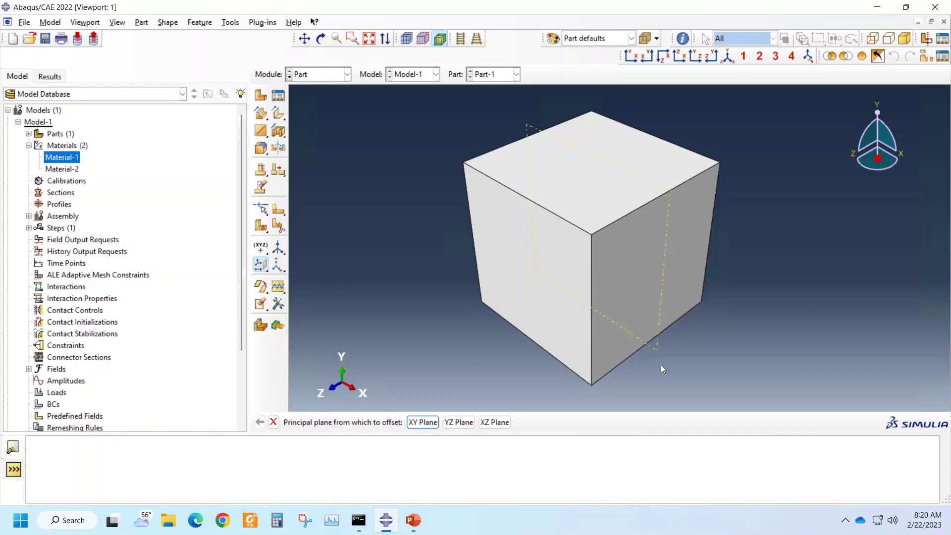
pyautogui.click(273, 422)
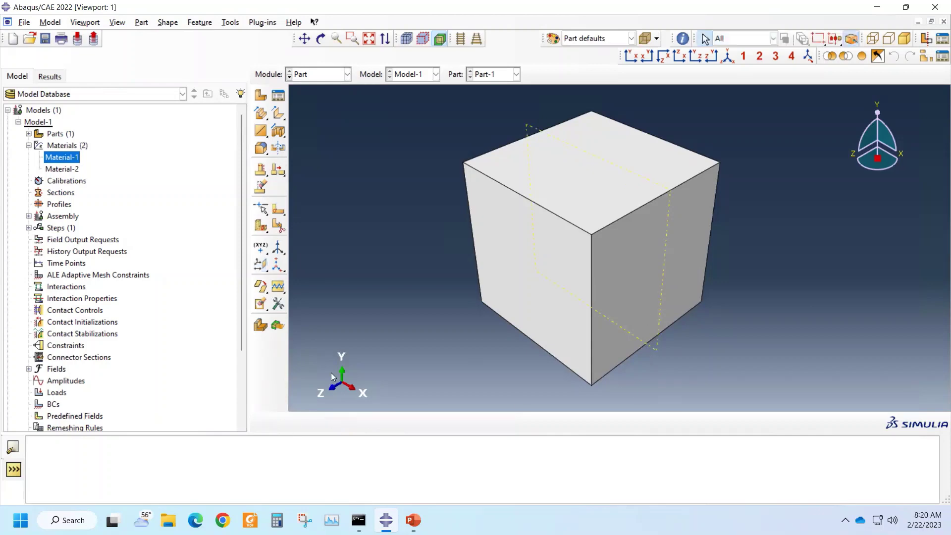
# - Partition the cube's cell using the offset datum plane
pyautogui.click(277, 227)
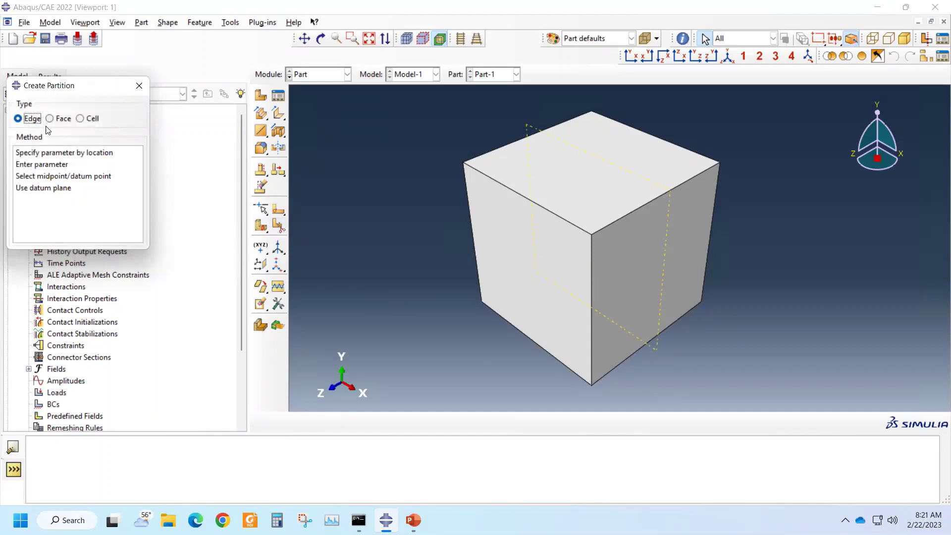
pyautogui.click(80, 118)
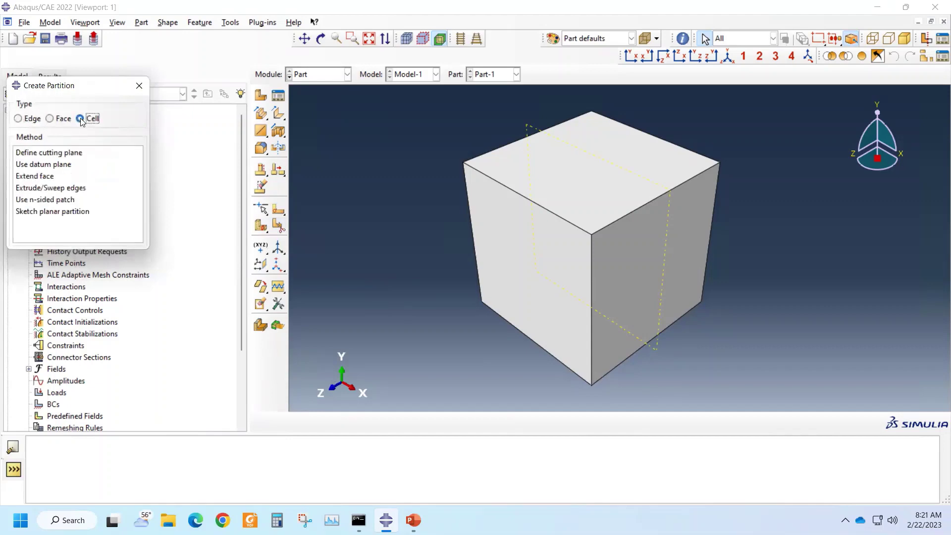
pyautogui.click(38, 165)
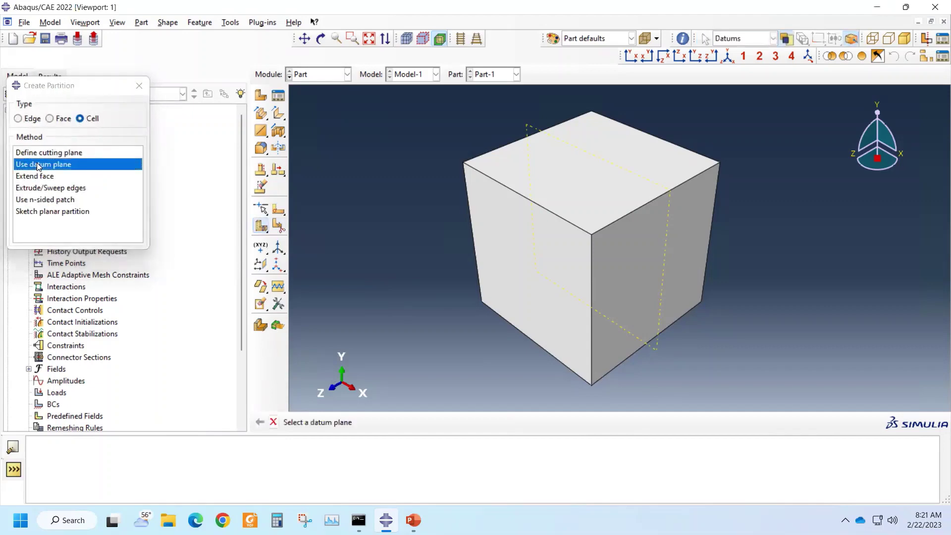
pyautogui.click(654, 353)
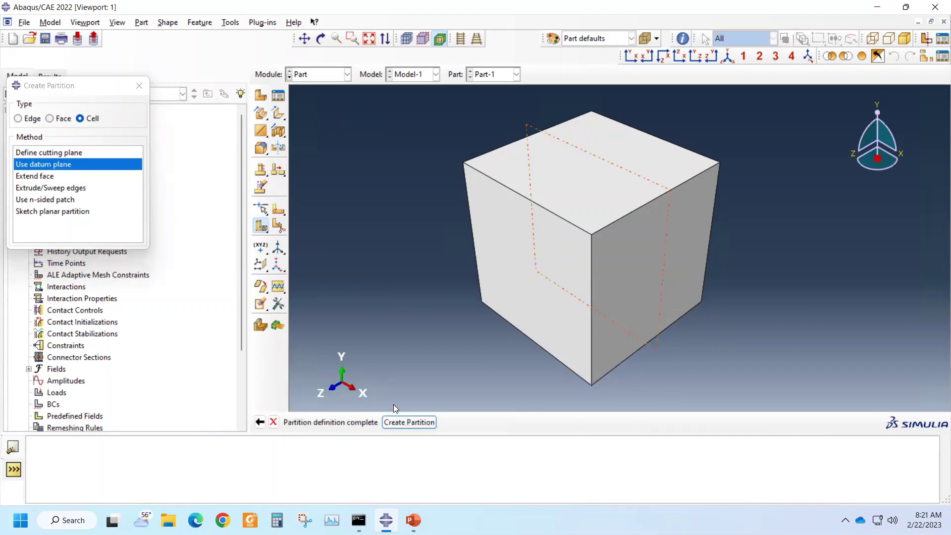
pyautogui.click(403, 424)
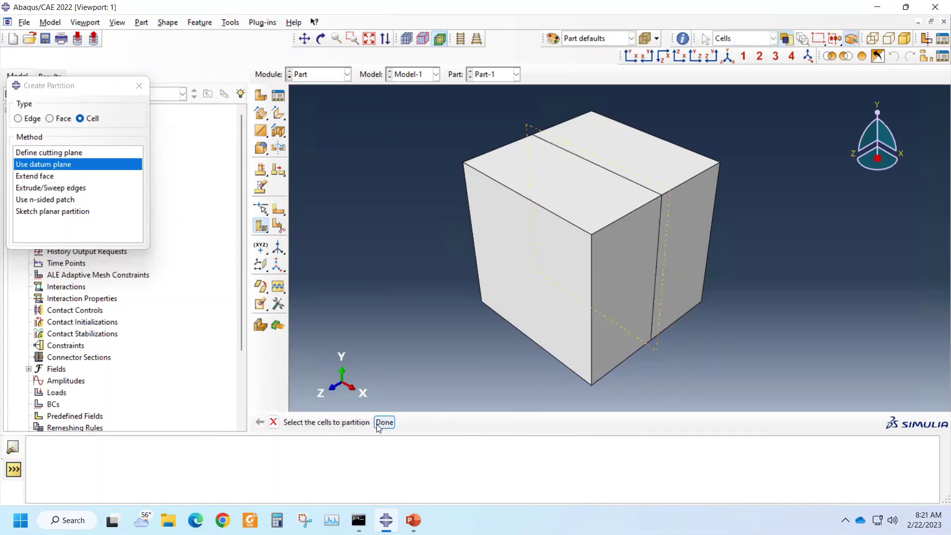
pyautogui.click(384, 422)
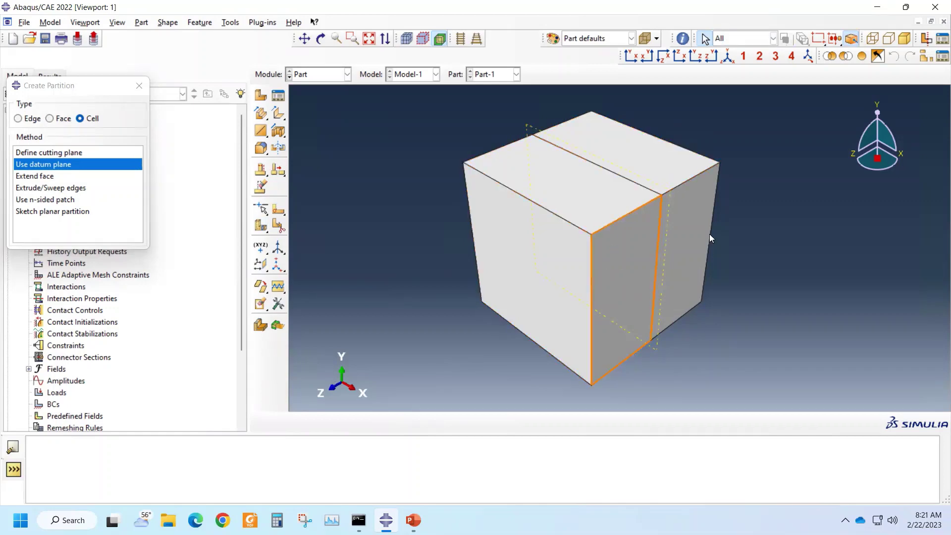
pyautogui.click(139, 85)
# - In the Property module, create a solid homogeneous section with Material-1 and check it in the Section Manager
pyautogui.click(347, 74)
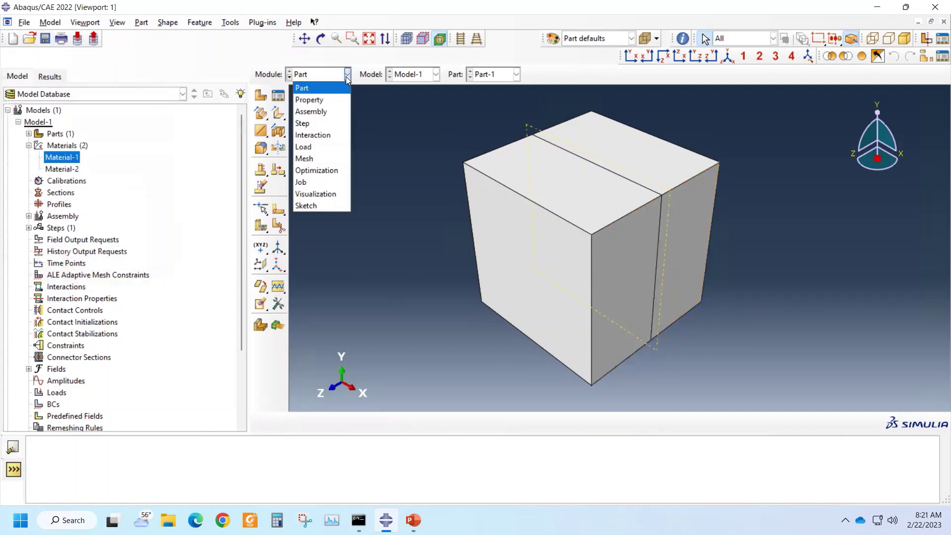
pyautogui.click(314, 97)
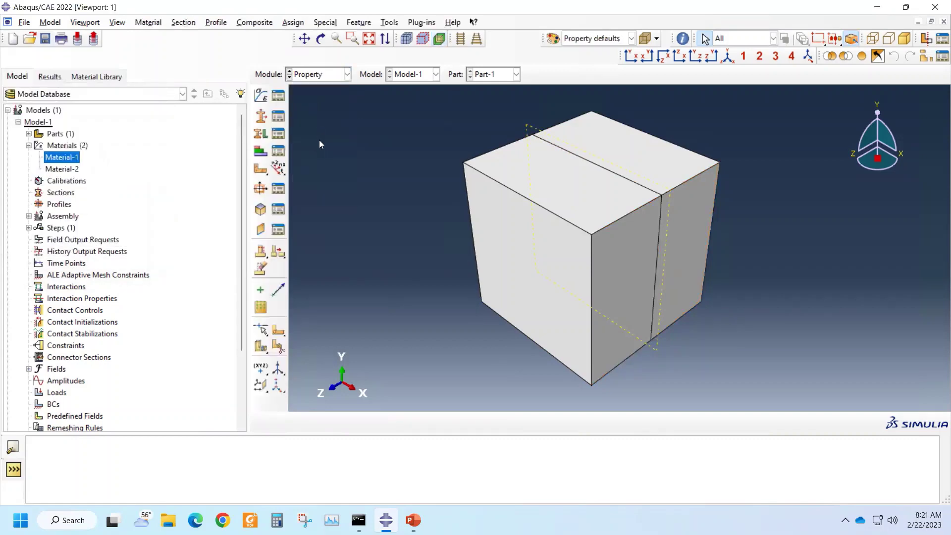
pyautogui.click(258, 118)
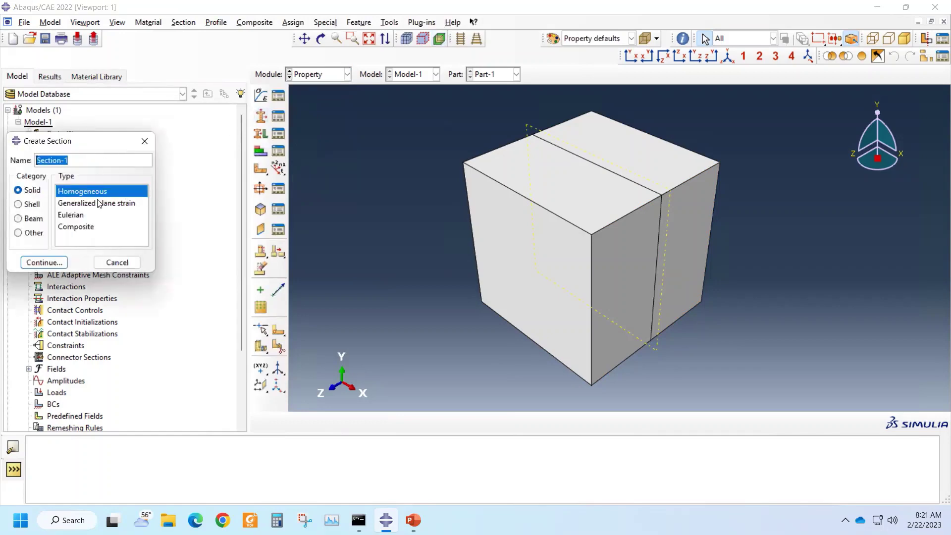
pyautogui.click(43, 262)
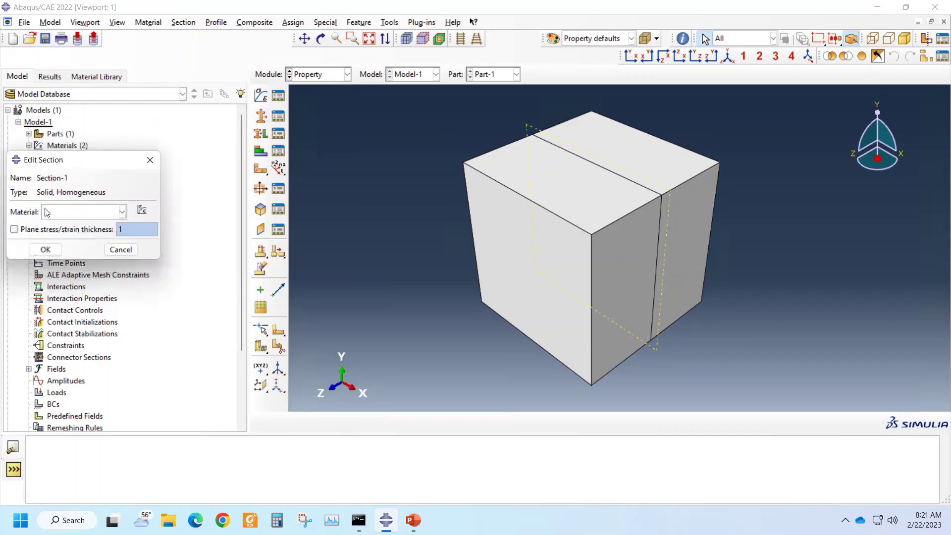
pyautogui.click(121, 212)
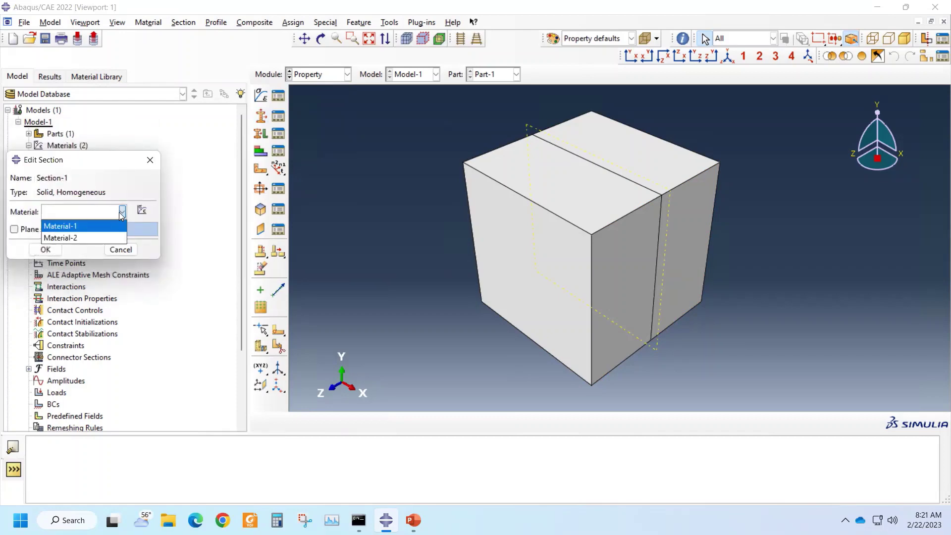
pyautogui.click(75, 227)
pyautogui.click(46, 250)
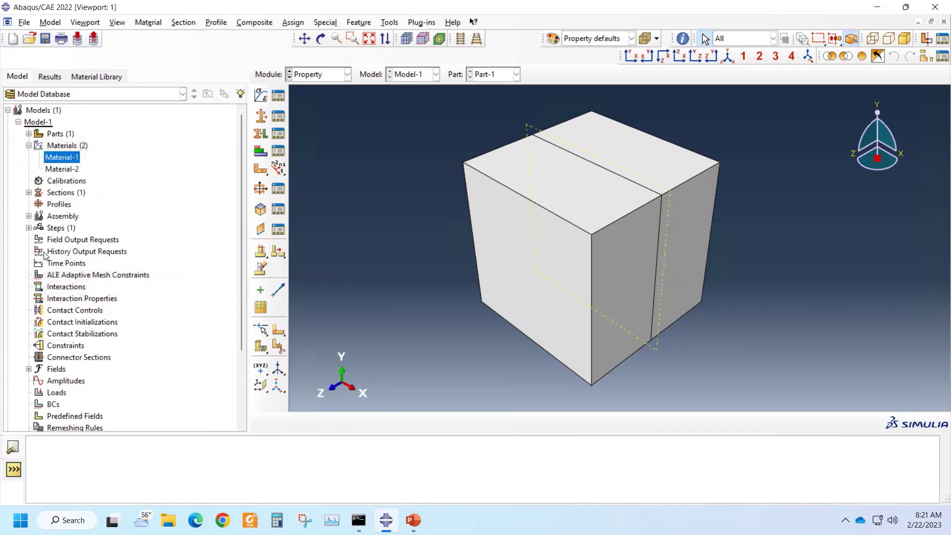
pyautogui.click(278, 118)
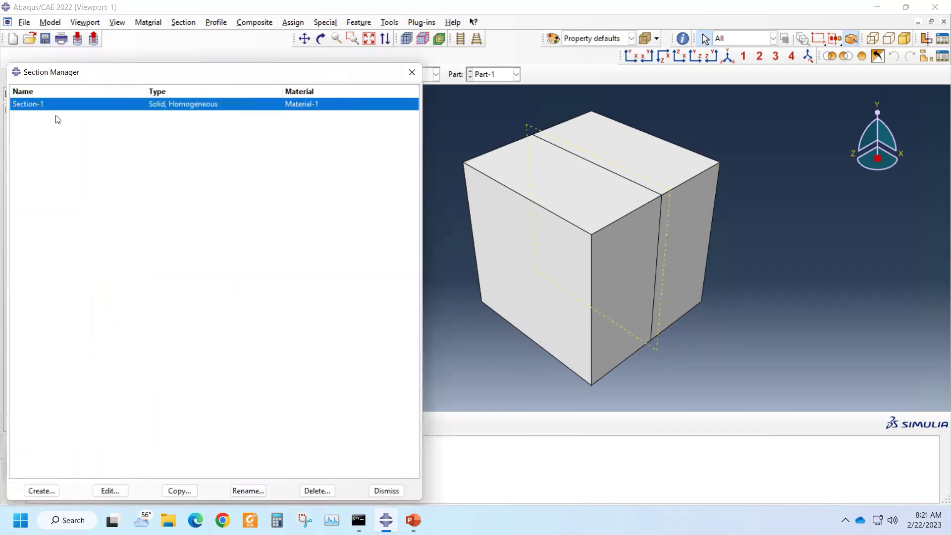
pyautogui.click(418, 71)
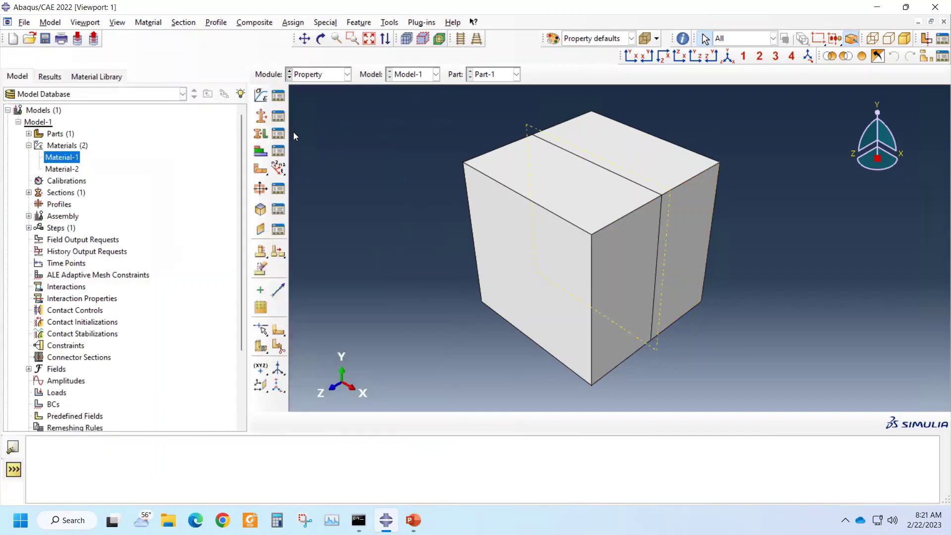
# - Create a second solid homogeneous section that uses Material-2
pyautogui.click(260, 117)
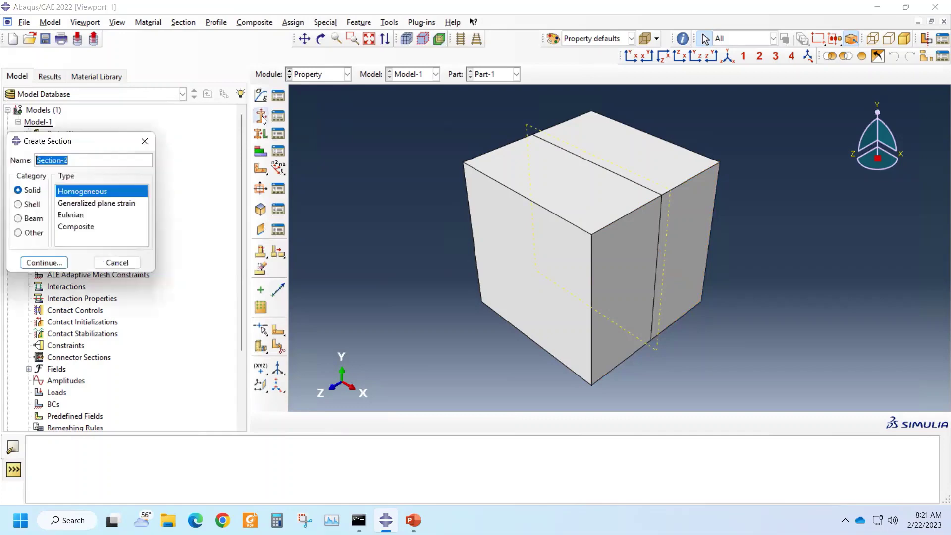
pyautogui.click(43, 263)
pyautogui.click(121, 213)
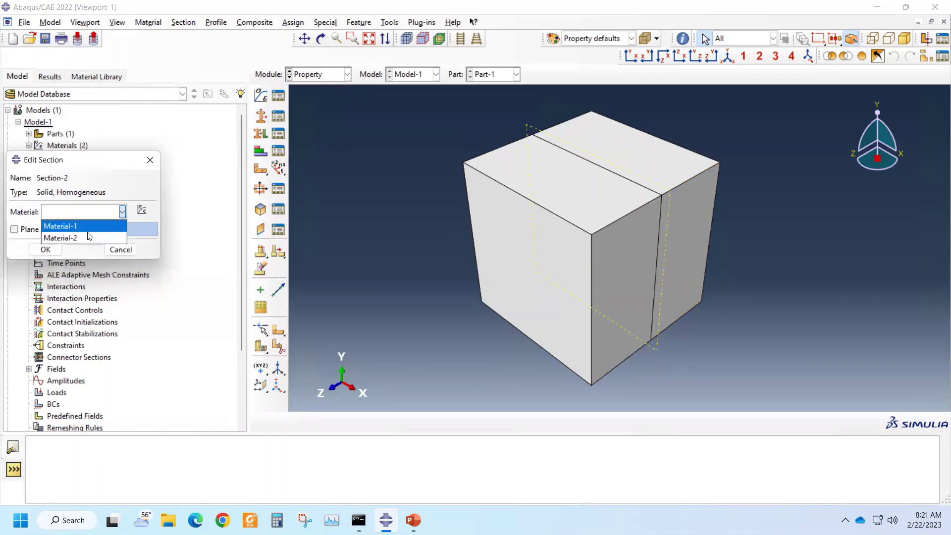
pyautogui.click(80, 236)
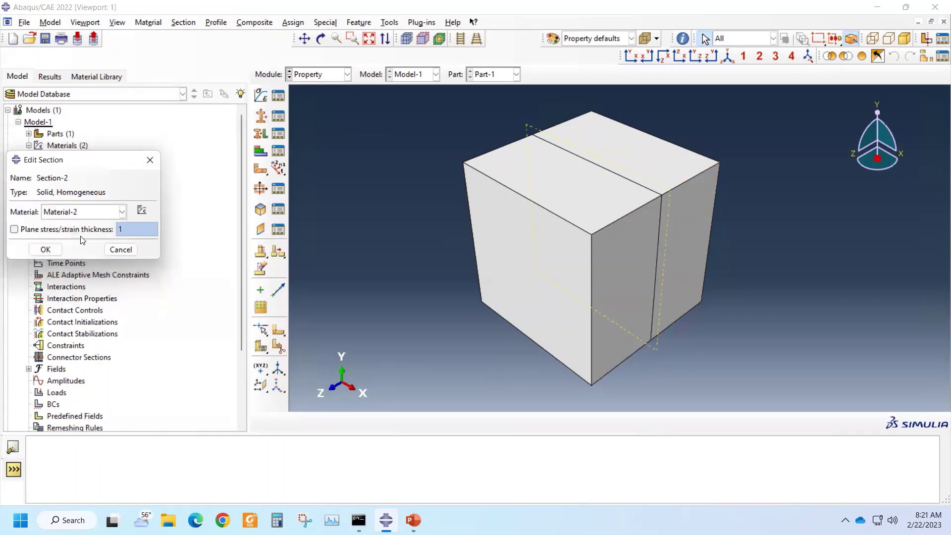
pyautogui.click(45, 249)
# - Review Section-1 and Section-2 with their materials in the Section Manager and close it
pyautogui.click(283, 115)
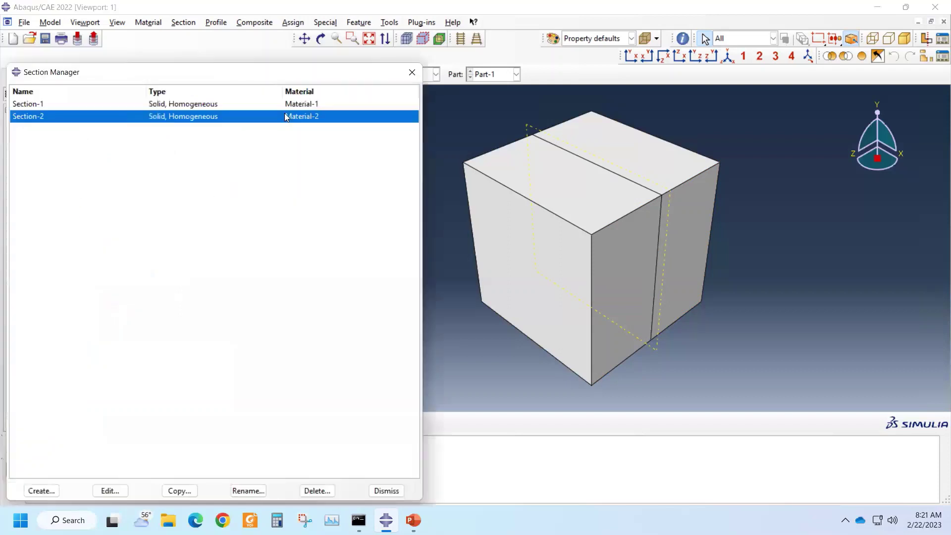
pyautogui.click(37, 104)
pyautogui.click(35, 118)
pyautogui.click(411, 73)
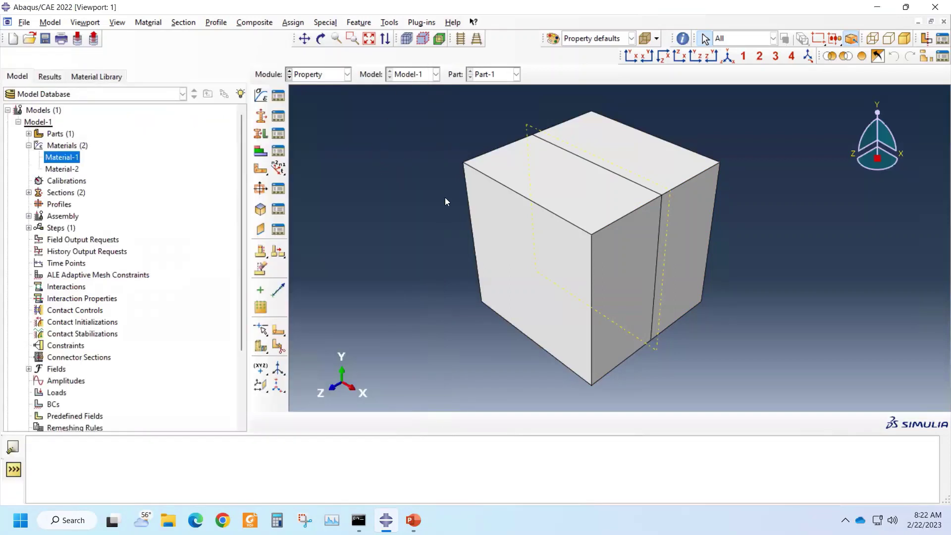
# - Assign Section-1 to the larger cell on the +Z side of the cube's partition
pyautogui.click(261, 135)
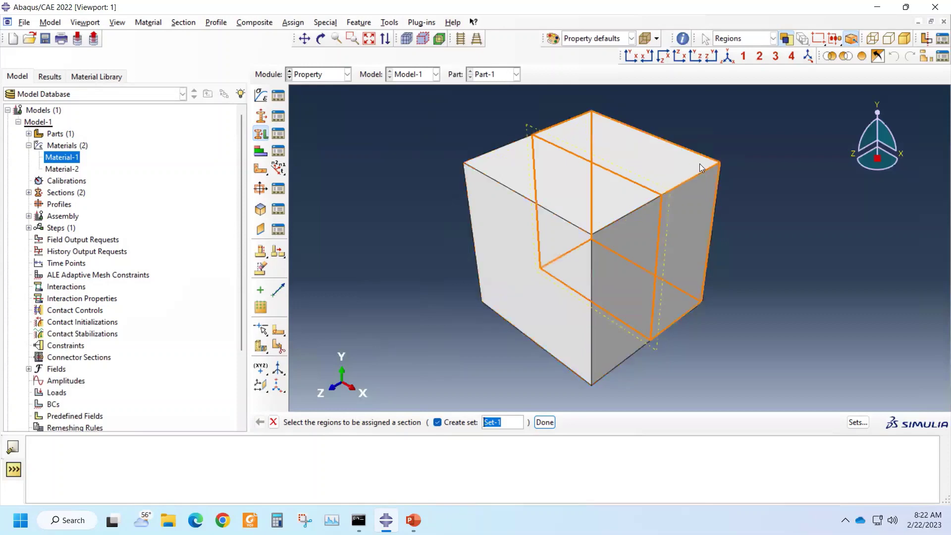
pyautogui.click(601, 212)
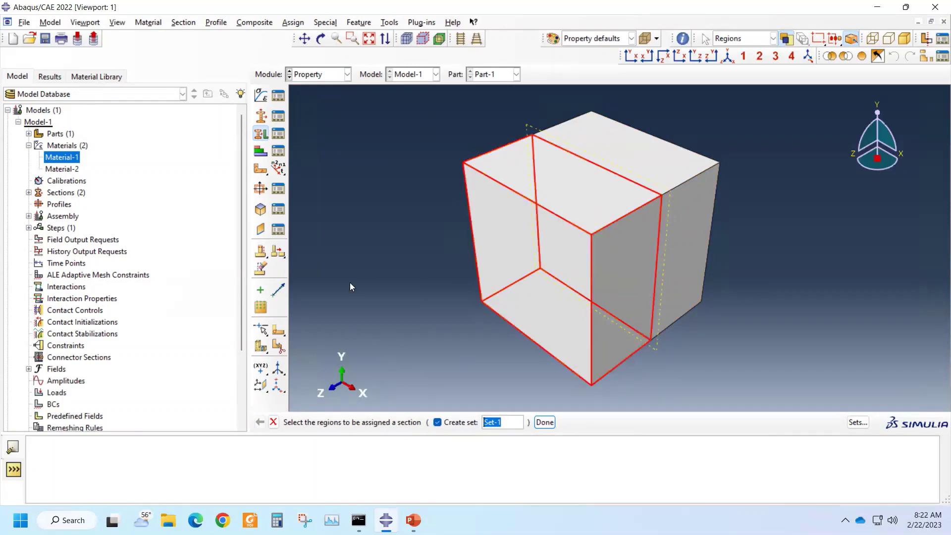
pyautogui.click(545, 422)
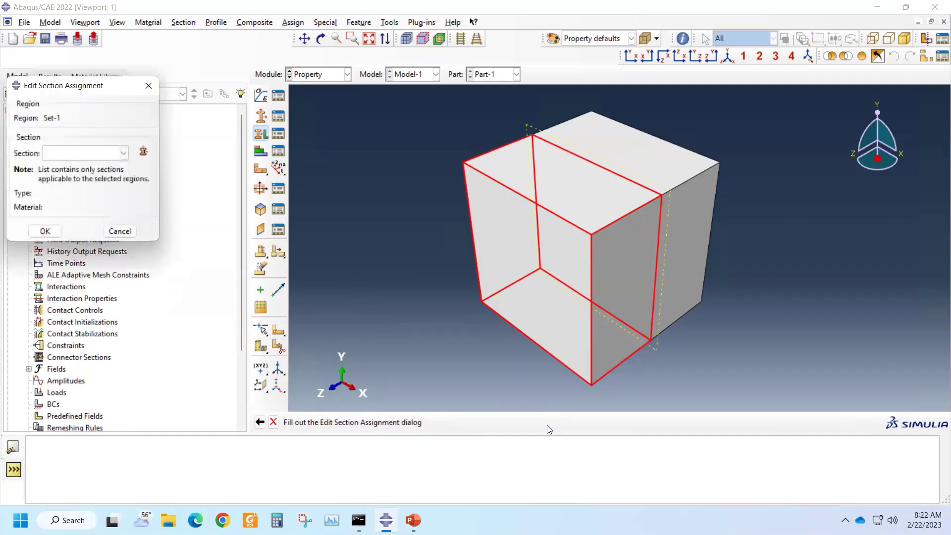
pyautogui.click(124, 153)
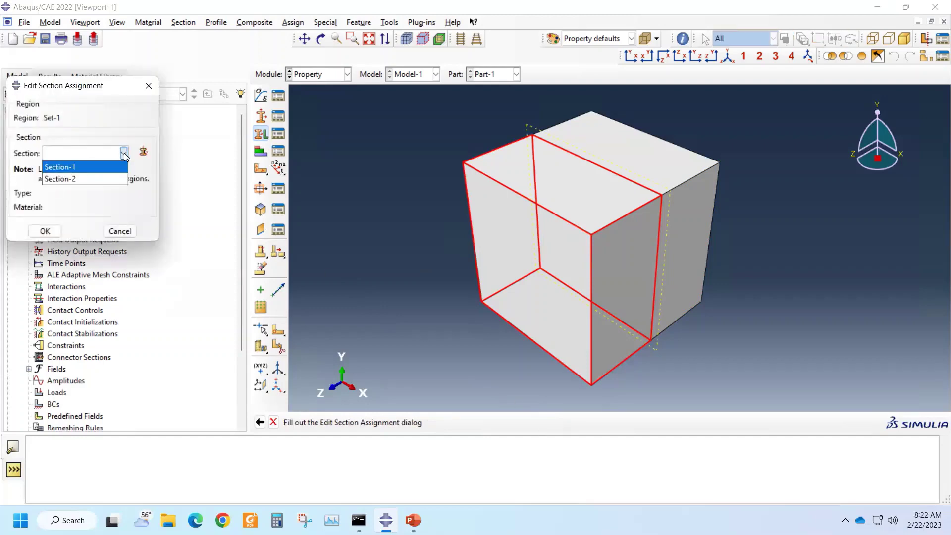
pyautogui.click(69, 167)
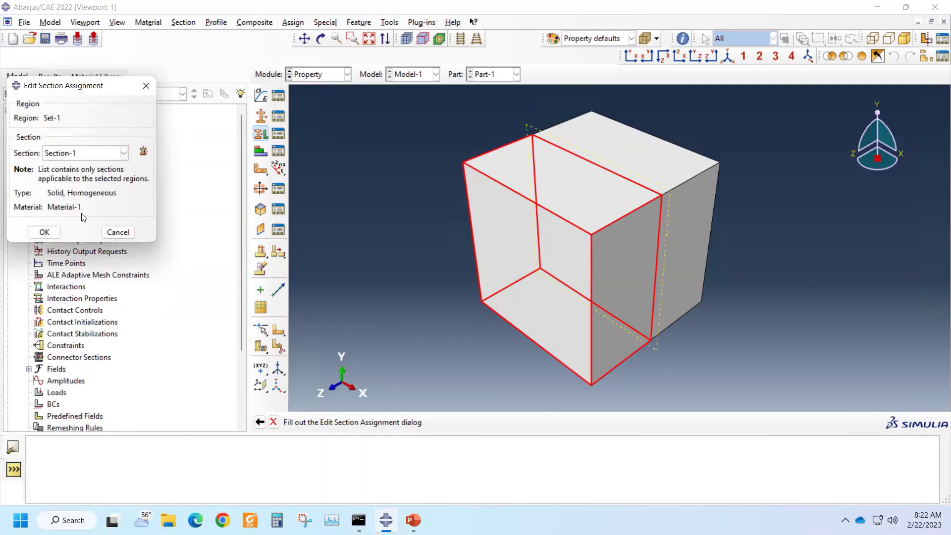
pyautogui.click(44, 232)
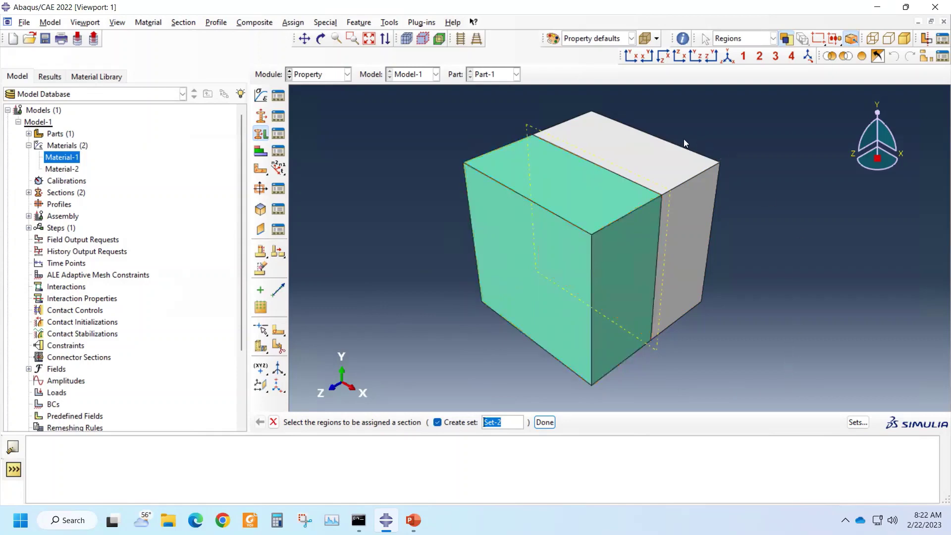
# - Assign Section-2 to the smaller cell behind the cube's partition
pyautogui.click(669, 155)
pyautogui.click(545, 422)
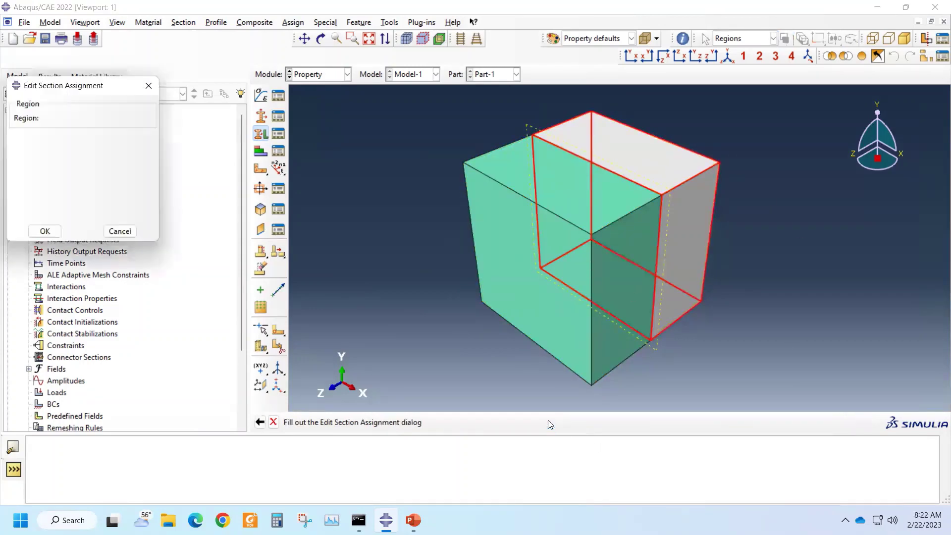
pyautogui.click(124, 154)
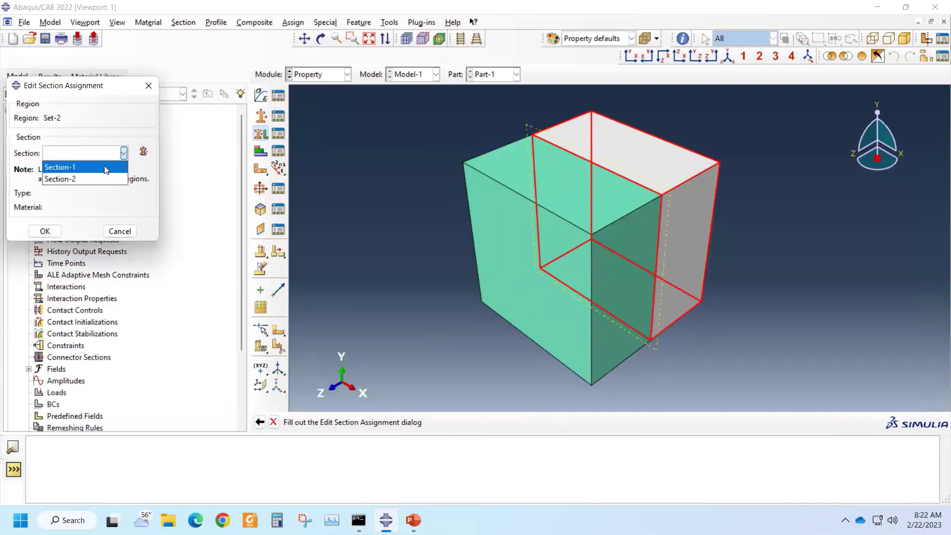
pyautogui.click(81, 179)
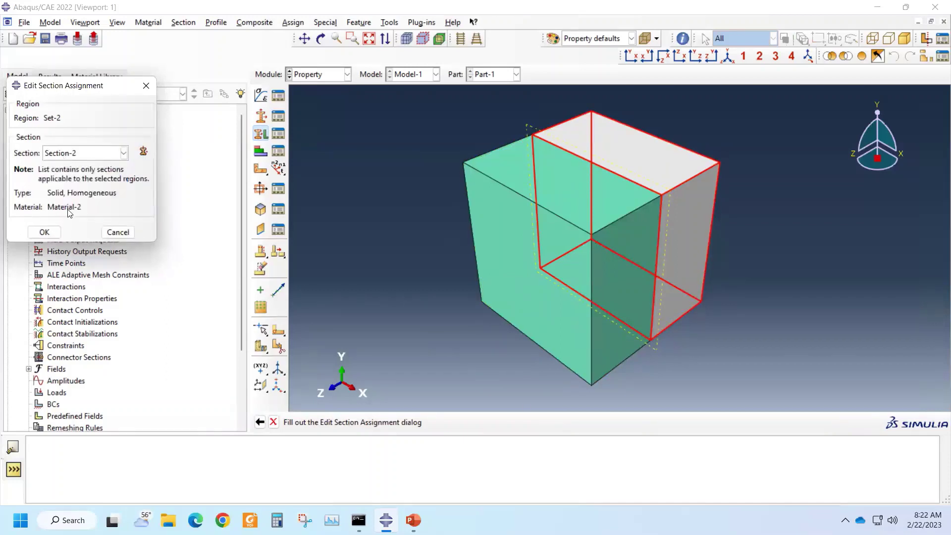
pyautogui.click(46, 233)
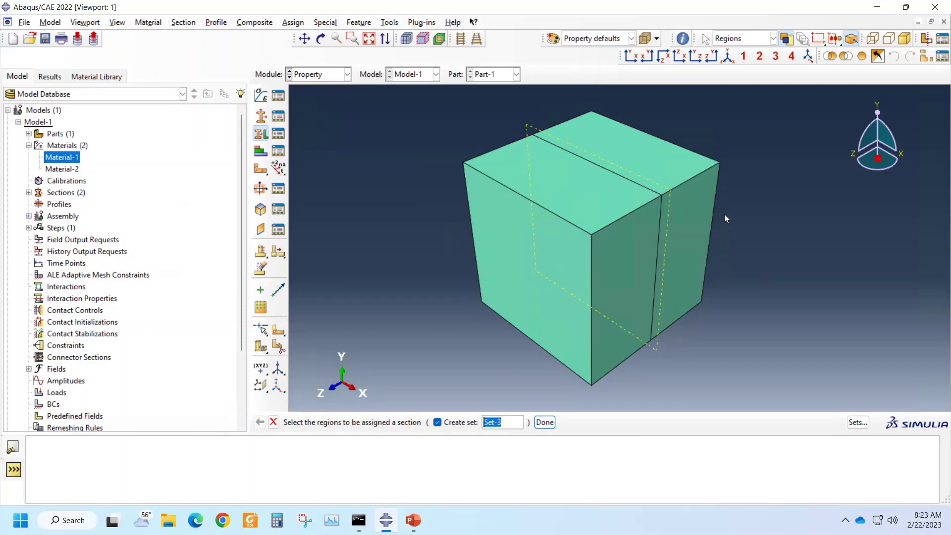
pyautogui.click(679, 156)
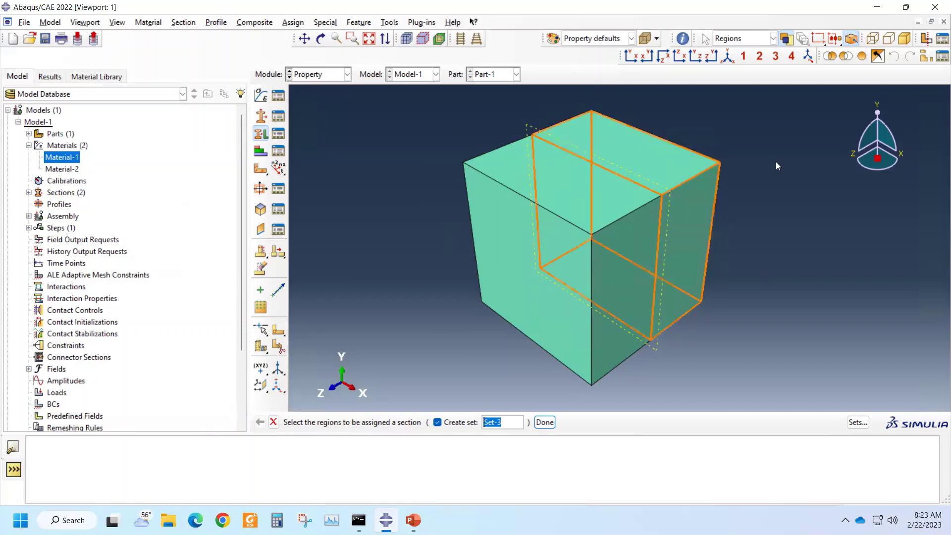
# - Deselect the highlighted cell and check the region assigned to each section in the Section Assignment Manager, closing it when done
pyautogui.click(777, 204)
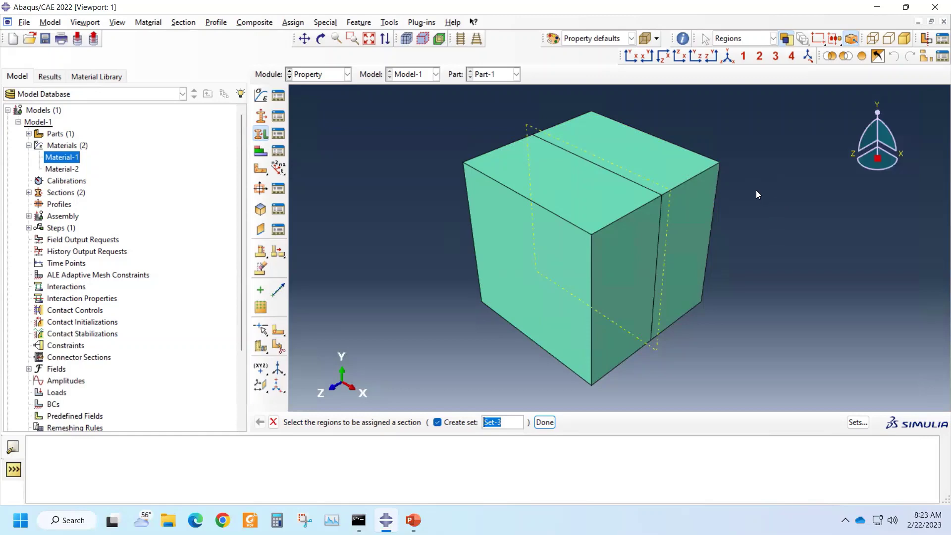
pyautogui.click(283, 133)
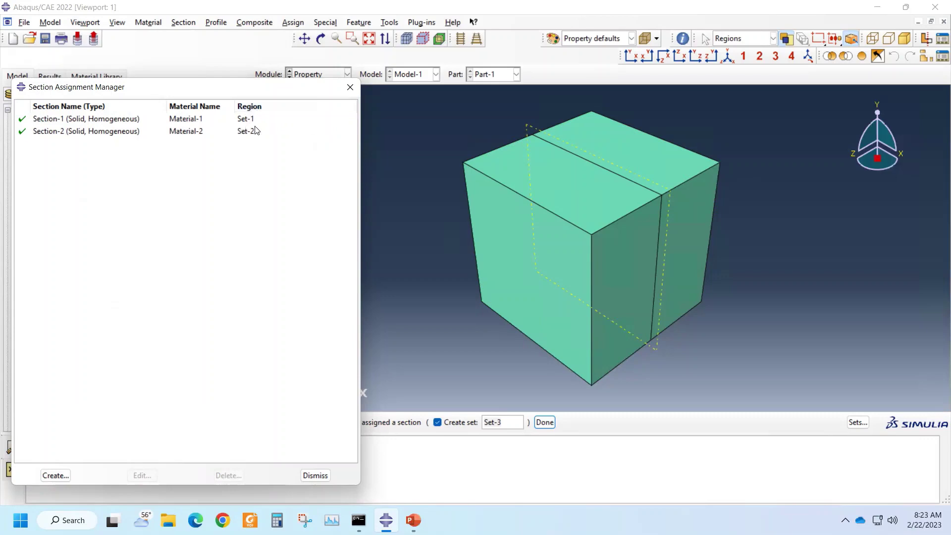
pyautogui.click(350, 90)
# - Review Material-1 and Material-2 in the Material Manager and close it
pyautogui.click(279, 96)
pyautogui.click(53, 135)
pyautogui.click(46, 145)
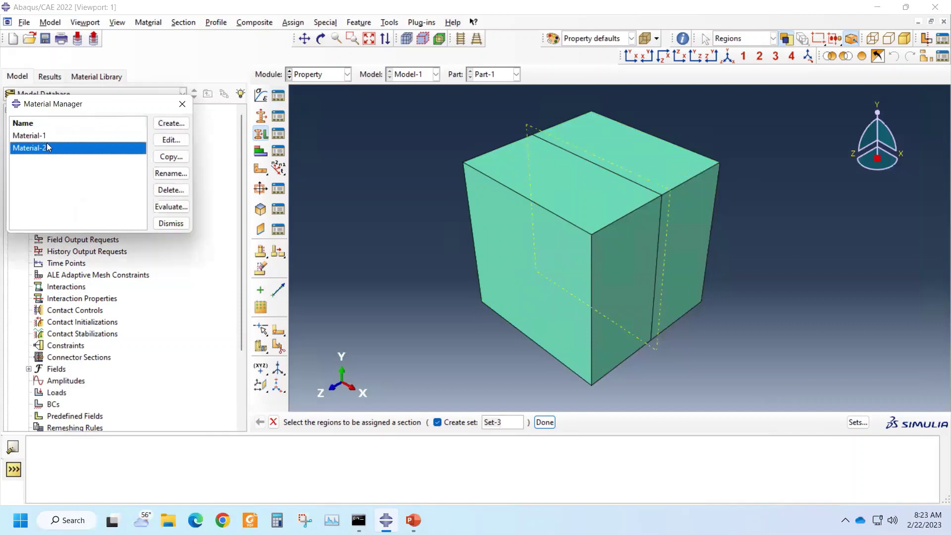
pyautogui.click(183, 106)
# - Check which material Section-1 and Section-2 each use in the Section Manager and close it
pyautogui.click(278, 117)
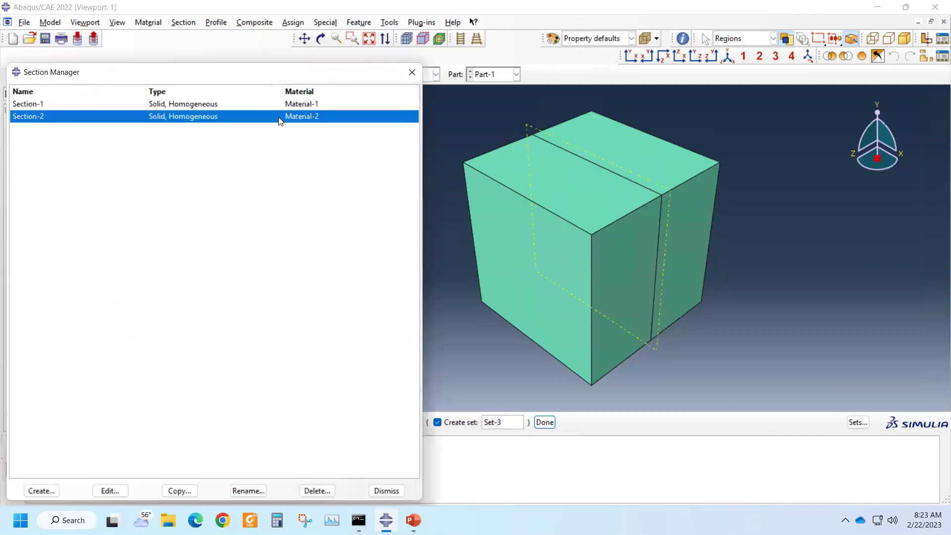
pyautogui.click(38, 104)
pyautogui.click(38, 117)
pyautogui.click(412, 72)
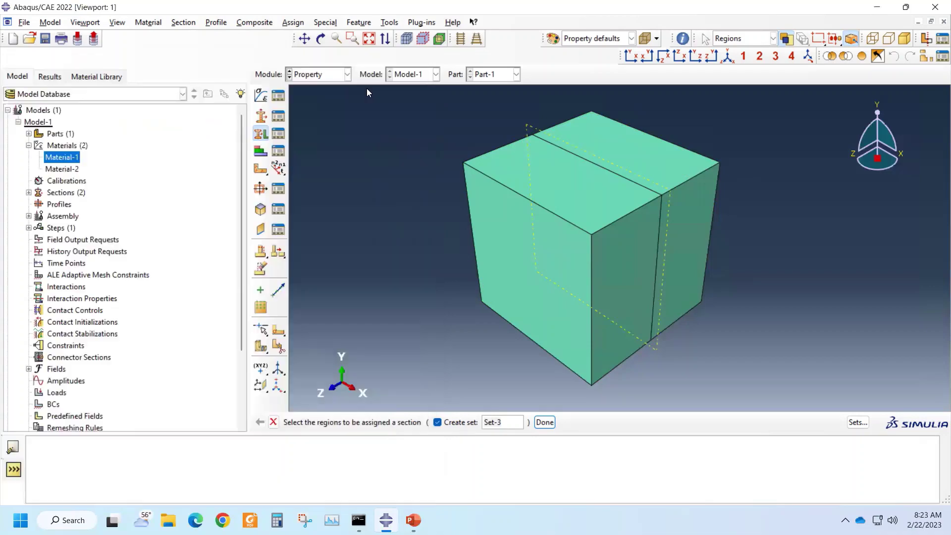
# - Recheck both section assignments in the Section Assignment Manager, close it and exit the section assignment command
pyautogui.click(277, 133)
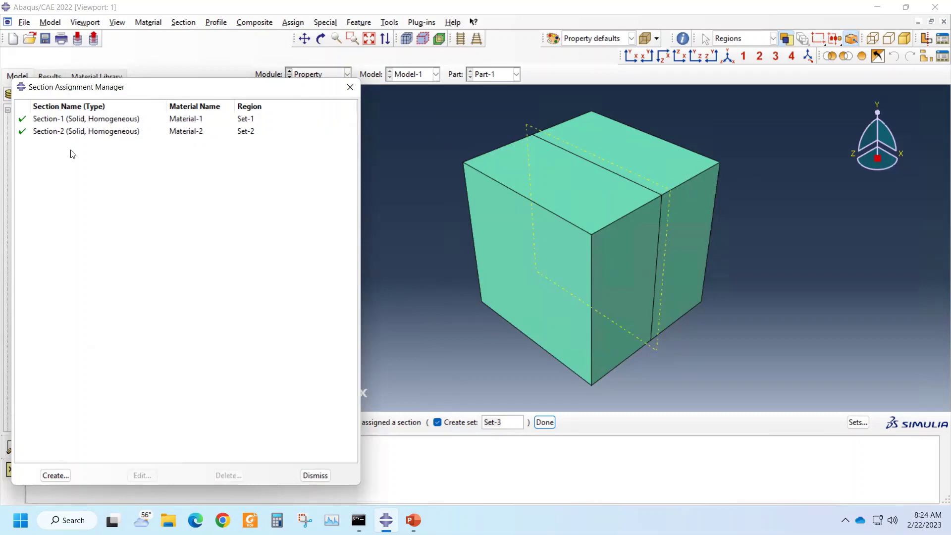
pyautogui.click(349, 90)
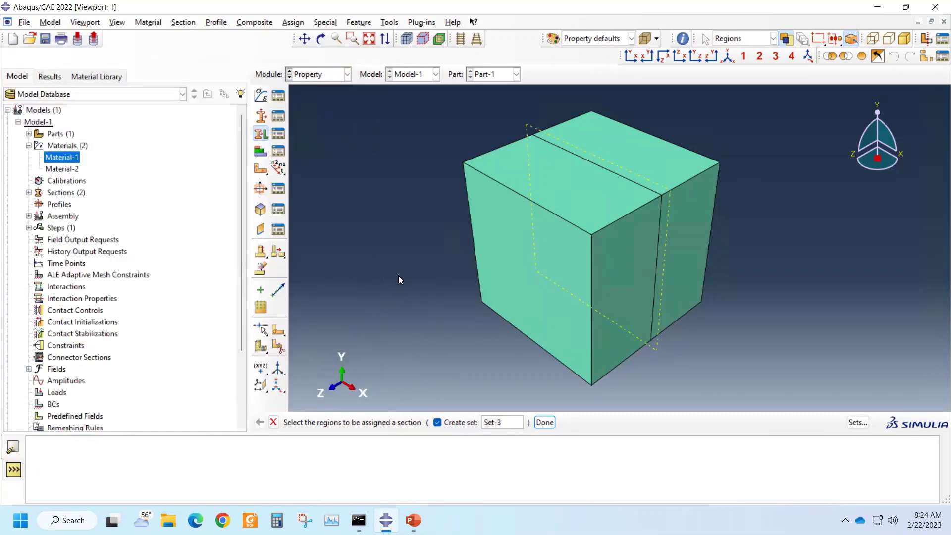
pyautogui.click(273, 422)
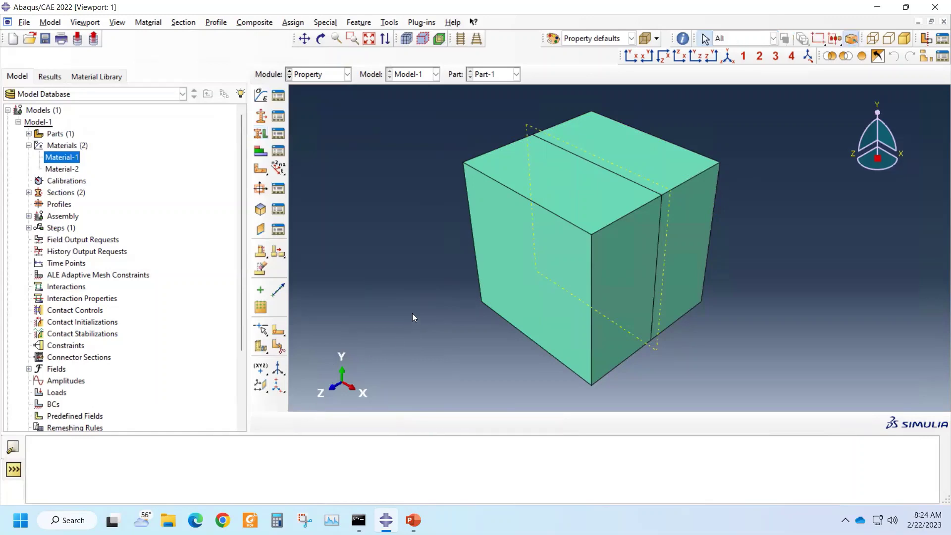